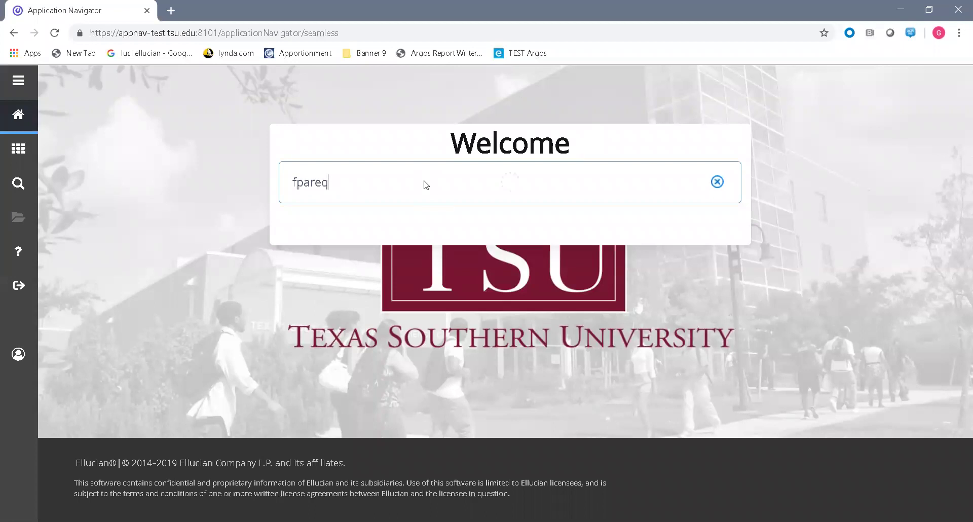
Step: Open the Requisition form (FPAREQN) from the fpareq search results
{"action": "left_click", "coordinate": [393, 216]}
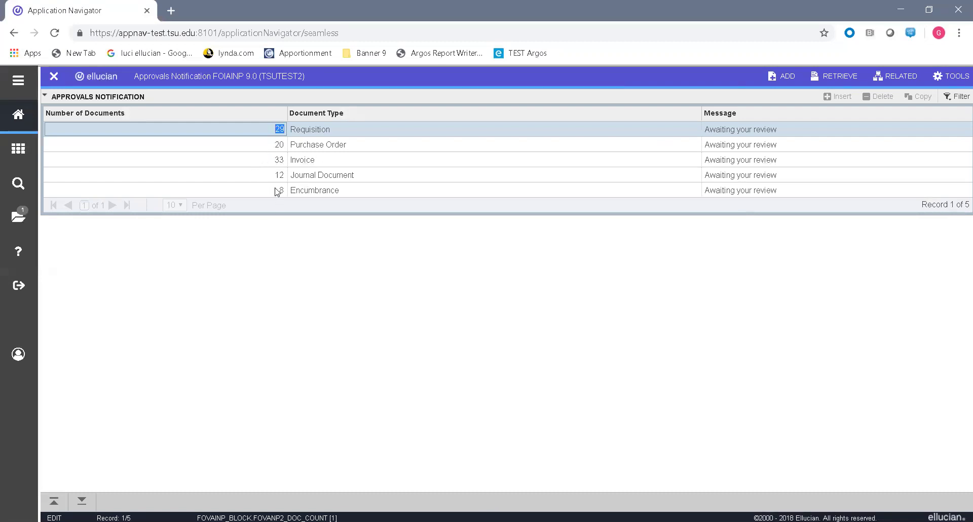
Step: Close Approvals Notification and start a new requisition with key NEXT
{"action": "left_click", "coordinate": [54, 77]}
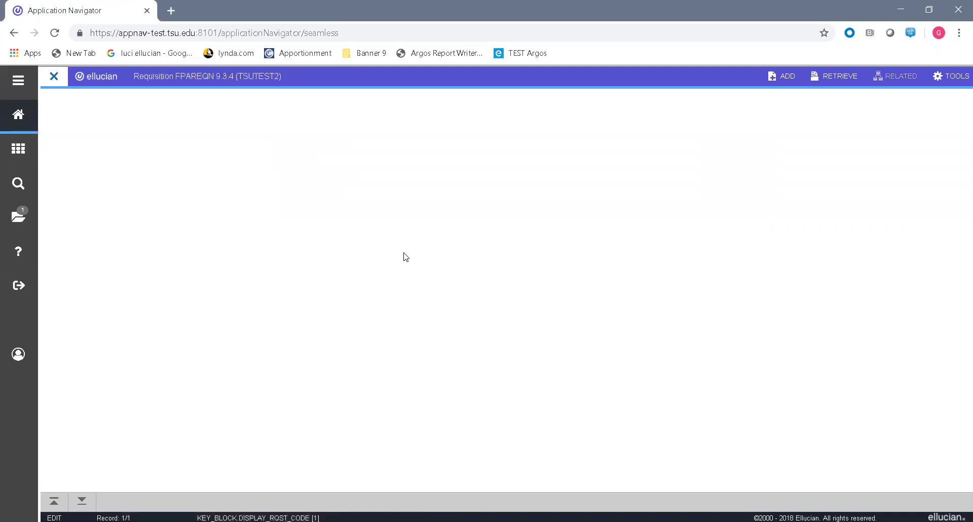
{"action": "left_click", "coordinate": [175, 98]}
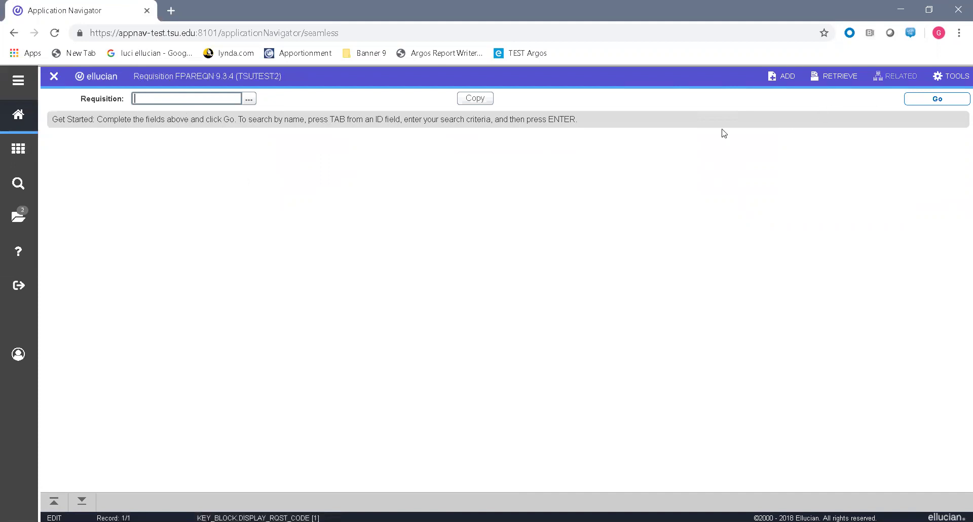
{"action": "type", "text": "NEXT"}
{"action": "left_click", "coordinate": [936, 100]}
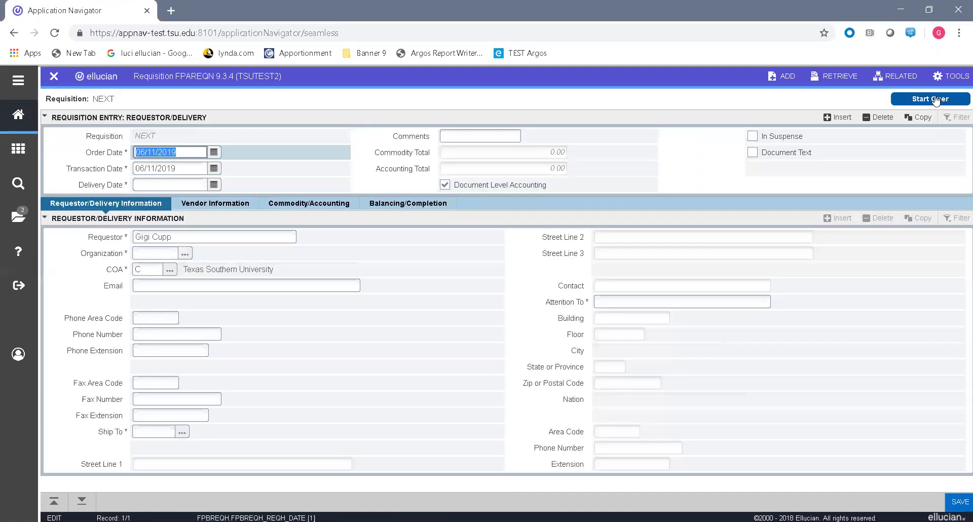
Step: Set the delivery date to 06/26/2019 and uncheck Document Level Accounting
{"action": "left_click", "coordinate": [215, 186]}
{"action": "left_click", "coordinate": [215, 186]}
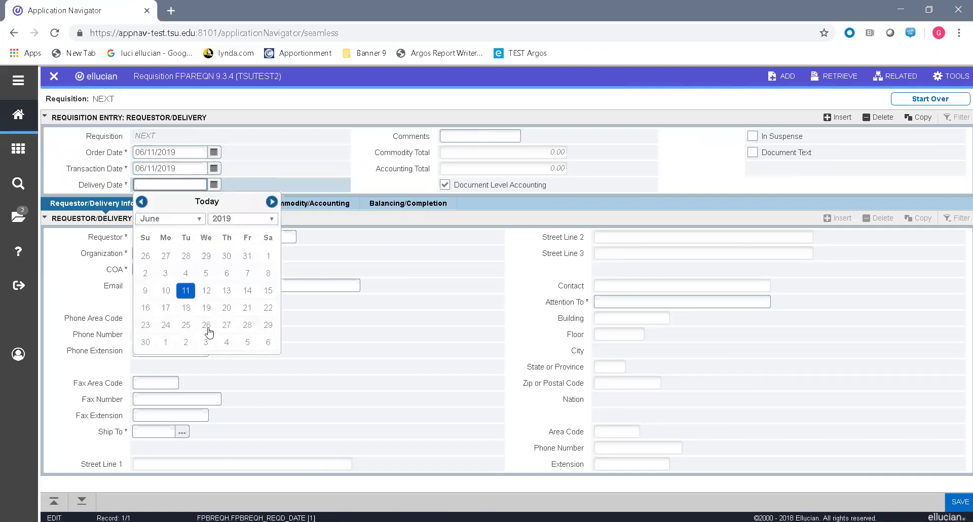
{"action": "left_click", "coordinate": [208, 328]}
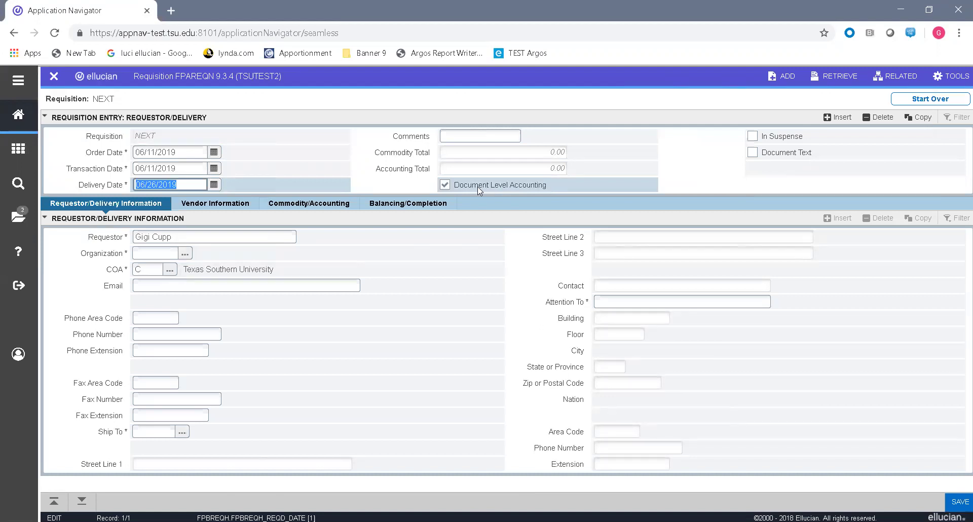
{"action": "left_click", "coordinate": [444, 187]}
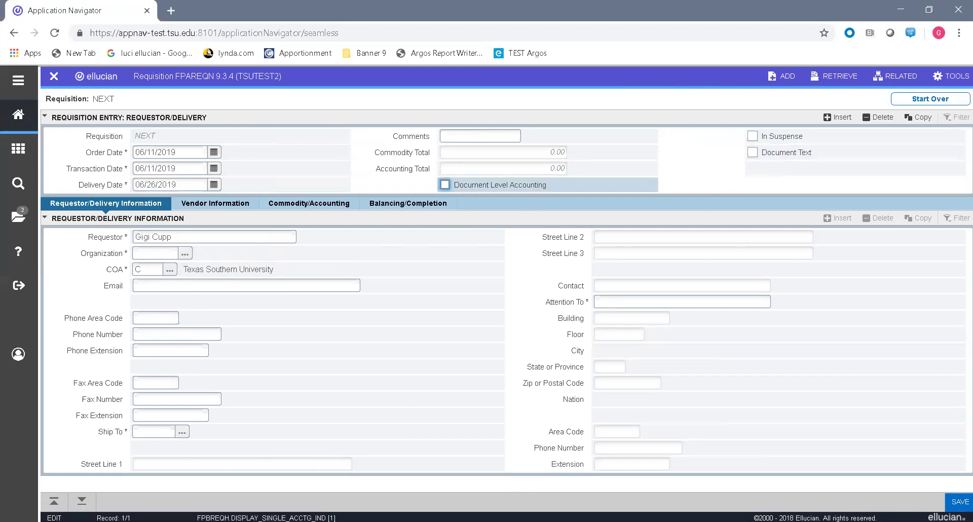
Step: Enter organization 31200 and the requestor's e-mail address in the requestor details
{"action": "left_click", "coordinate": [81, 502]}
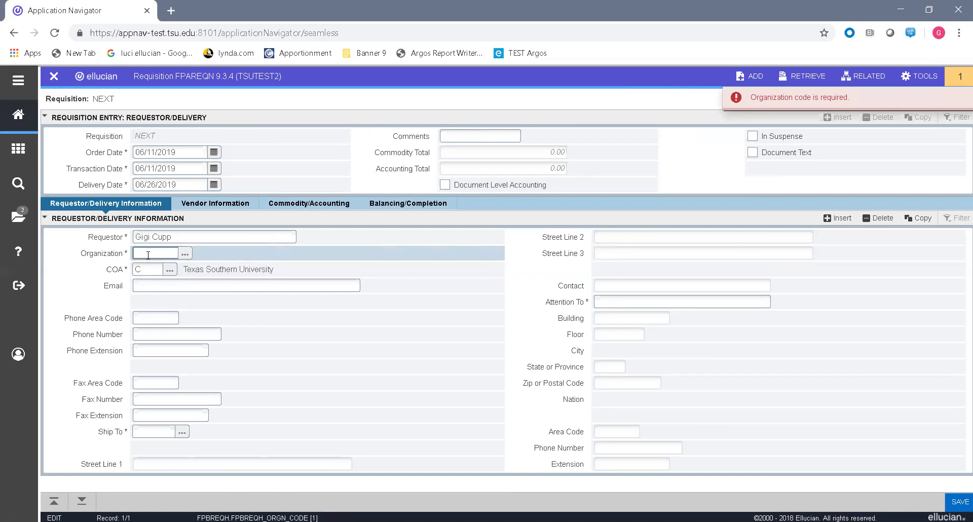
{"action": "type", "text": "31200"}
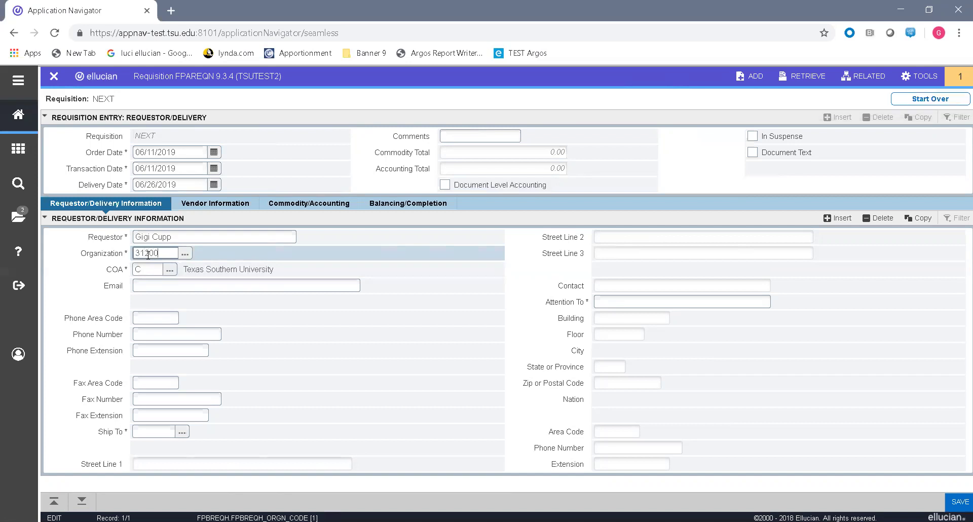
{"action": "key", "text": "Tab"}
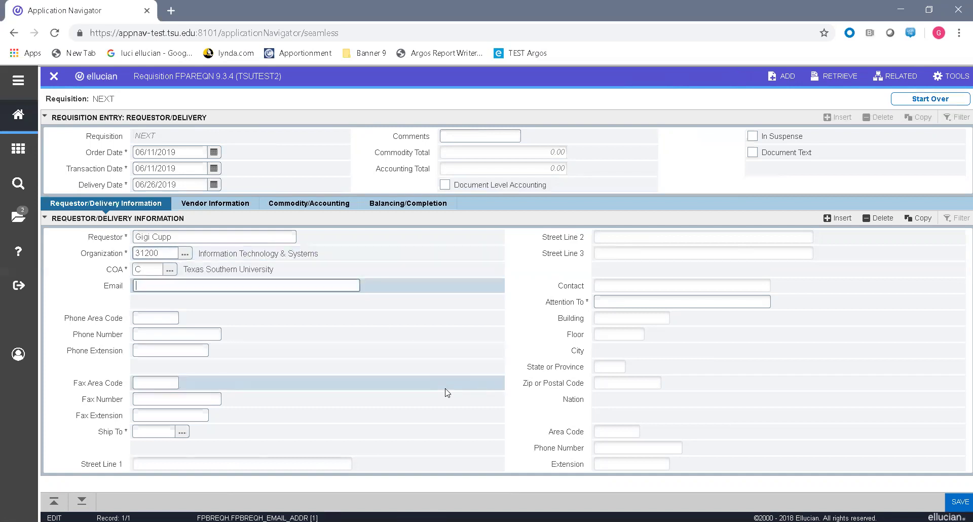
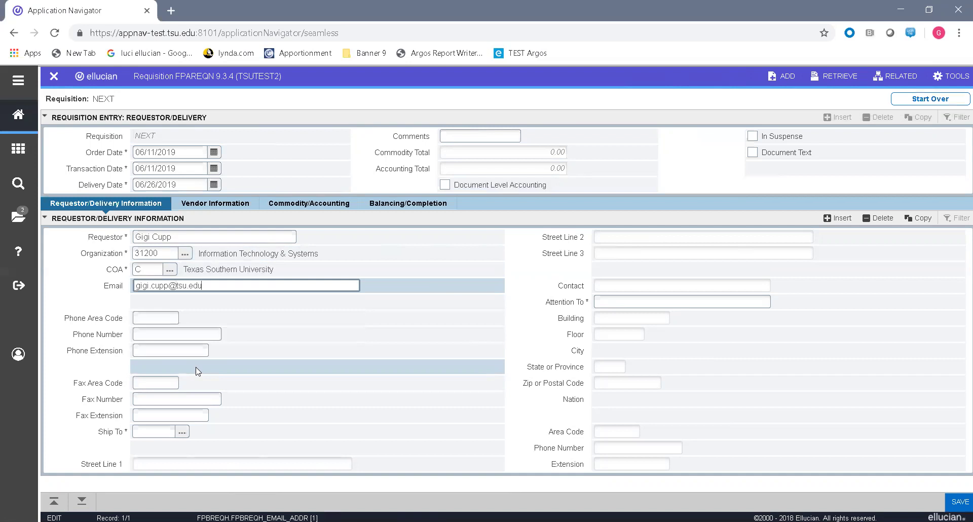
{"action": "key", "text": "Tab"}
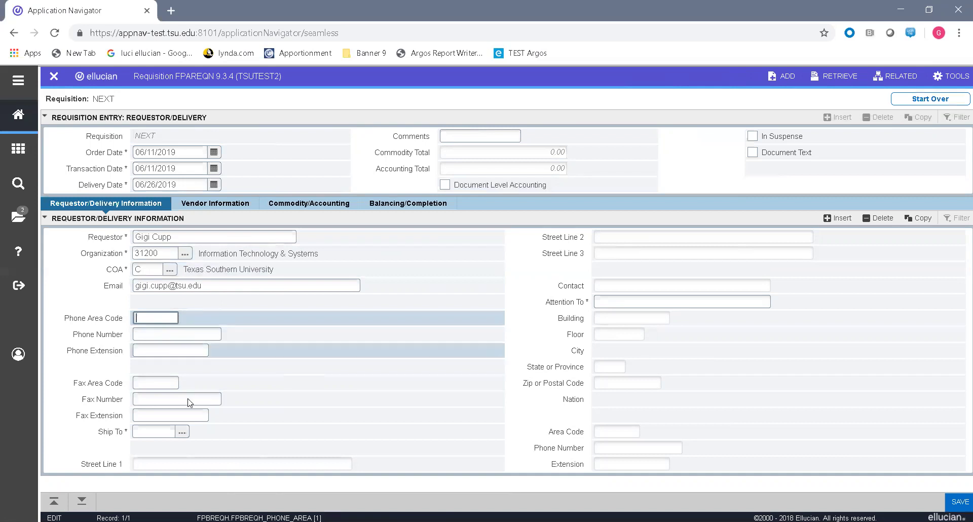
{"action": "left_click", "coordinate": [160, 434]}
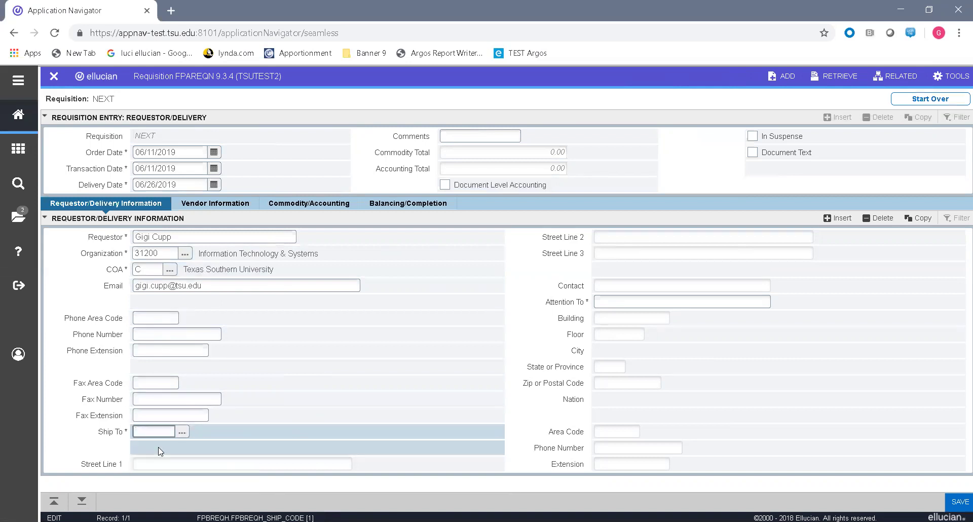
Step: Set the Ship To location to the TSUWRE warehouse and view vendor information
{"action": "left_click", "coordinate": [182, 432]}
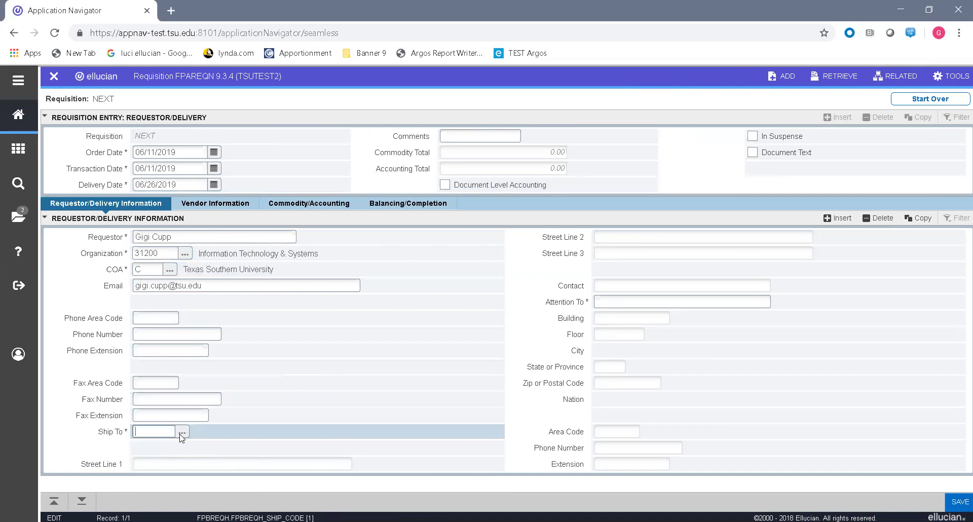
{"action": "type", "text": "warehouse"}
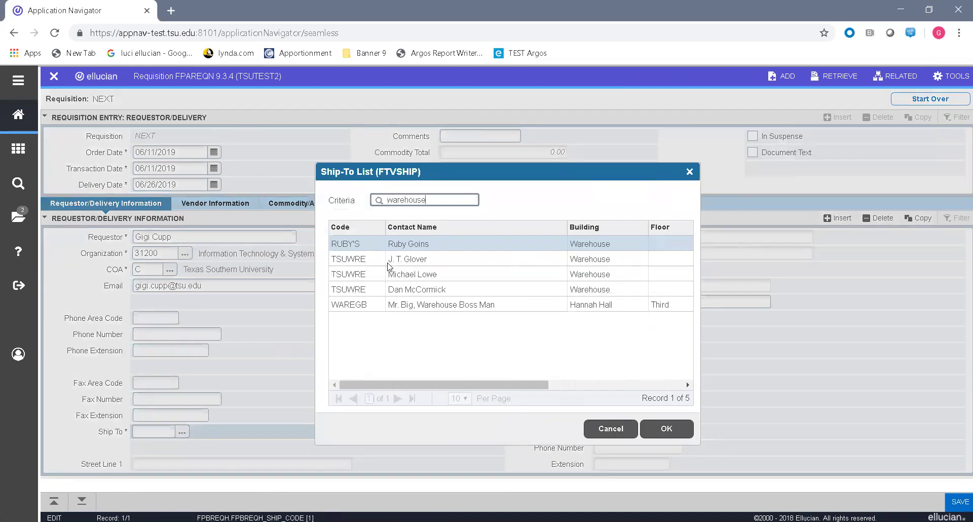
{"action": "left_click", "coordinate": [370, 287]}
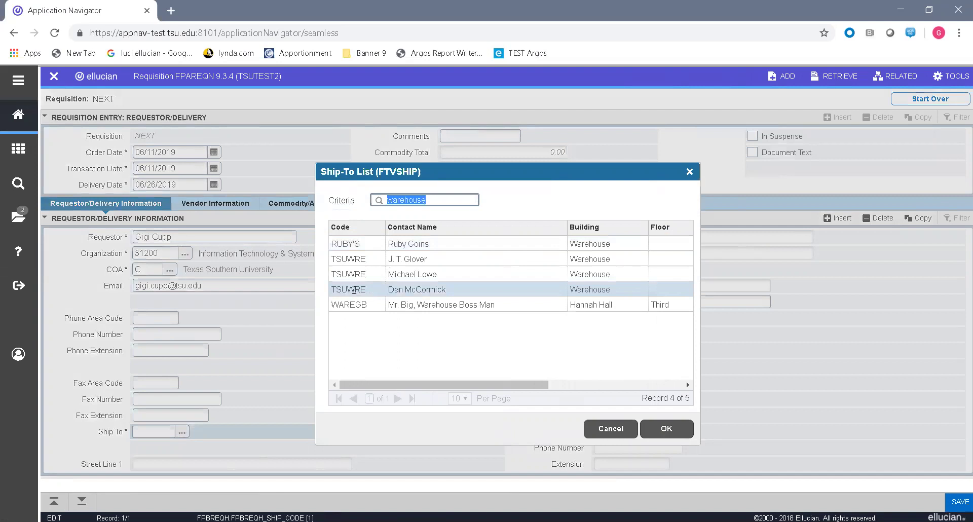
{"action": "double_click", "coordinate": [355, 290]}
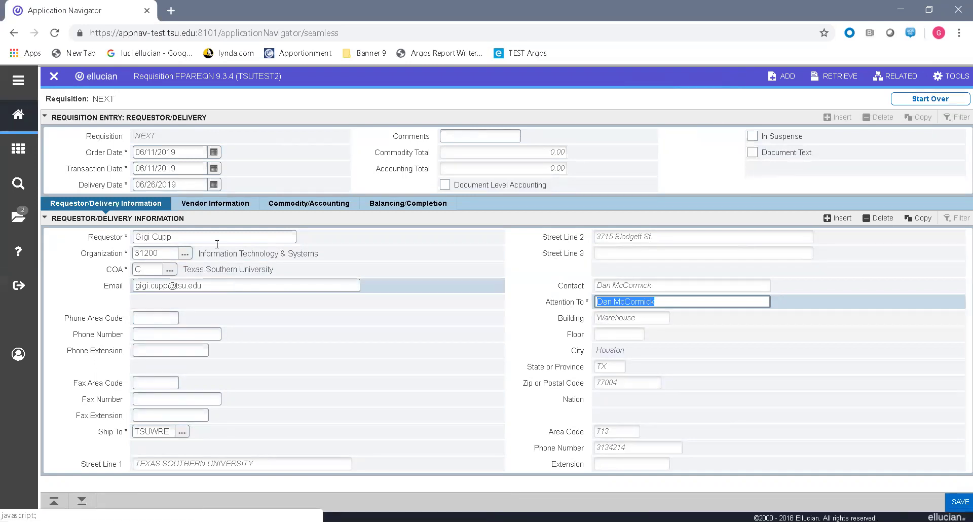
{"action": "left_click", "coordinate": [218, 208]}
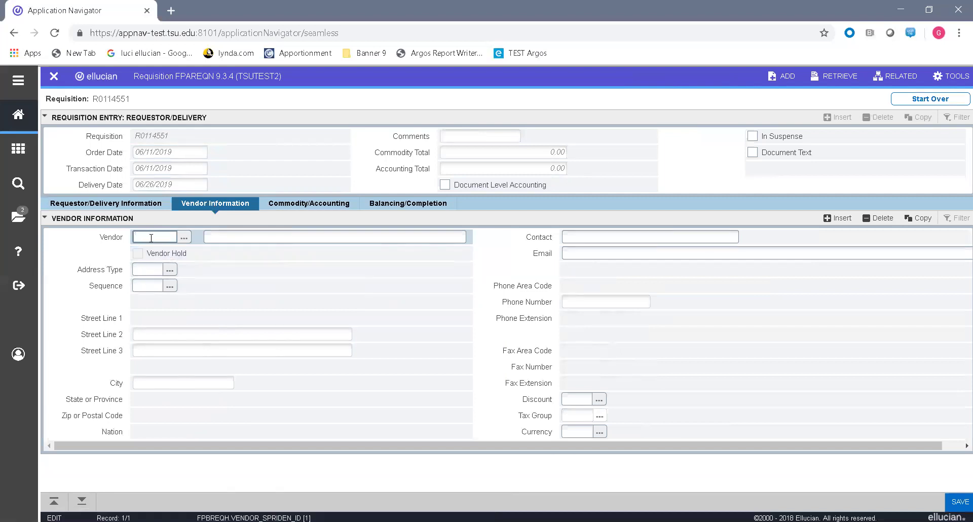
Step: In the FTIIDEN vendor lookup, add a Last Name criterion of %Office Depot%
{"action": "left_click", "coordinate": [185, 239]}
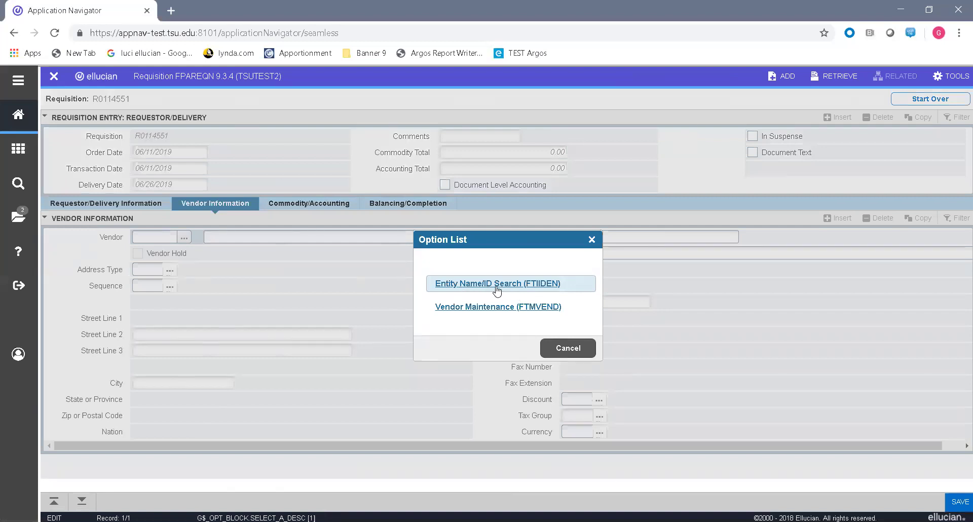
{"action": "left_click", "coordinate": [503, 289]}
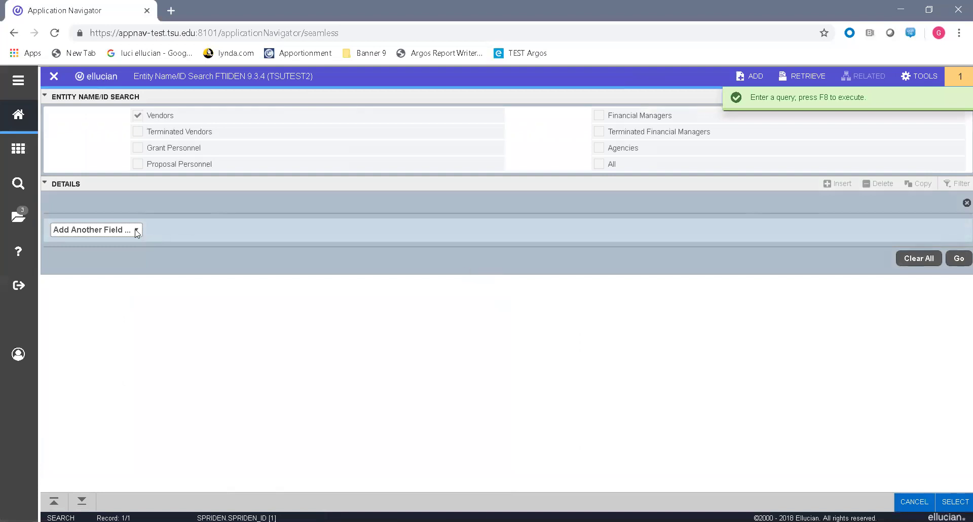
{"action": "left_click", "coordinate": [137, 231]}
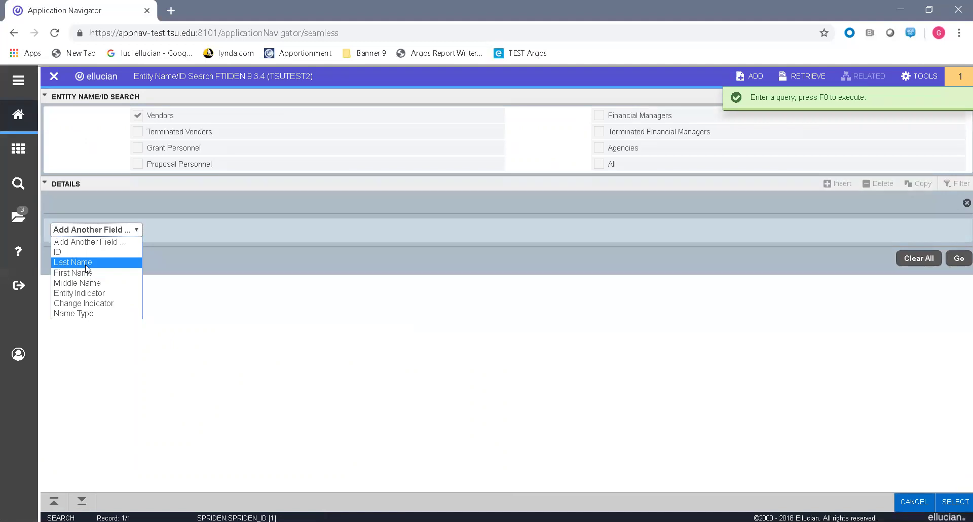
{"action": "left_click", "coordinate": [86, 264]}
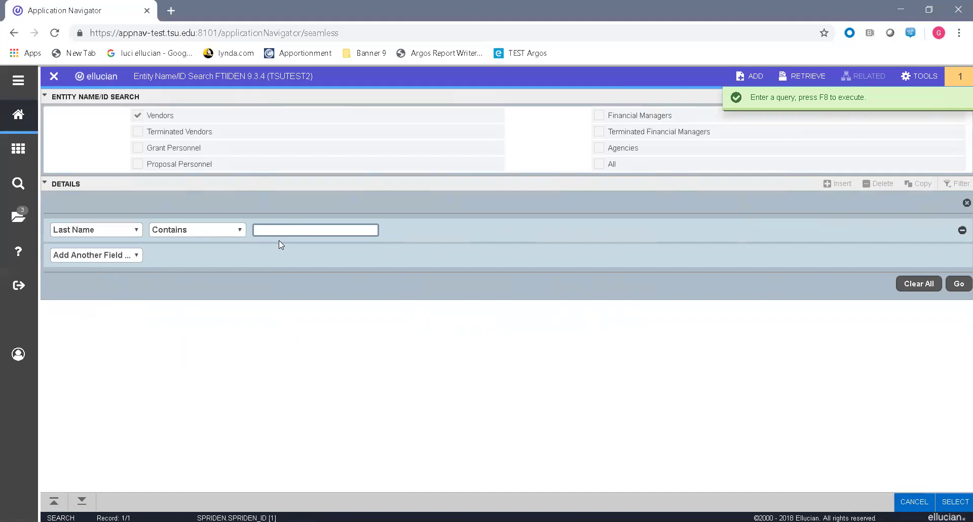
{"action": "type", "text": "%Off"}
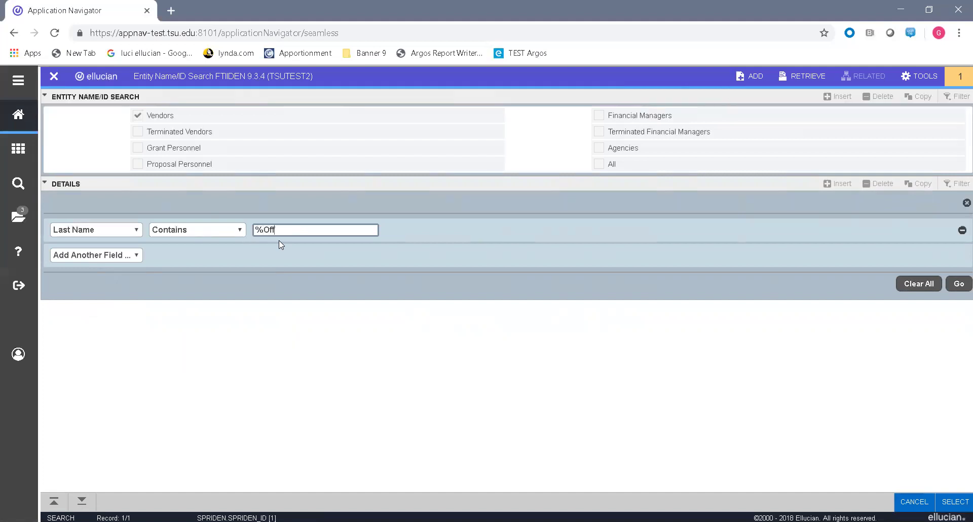
{"action": "type", "text": "ice dep"}
{"action": "key", "text": "BackSpace"}
{"action": "key", "text": "BackSpace"}
{"action": "type", "text": "epot%"}
Step: Run the search and bring the active Office Depot vendor into the requisition
{"action": "left_click", "coordinate": [961, 287]}
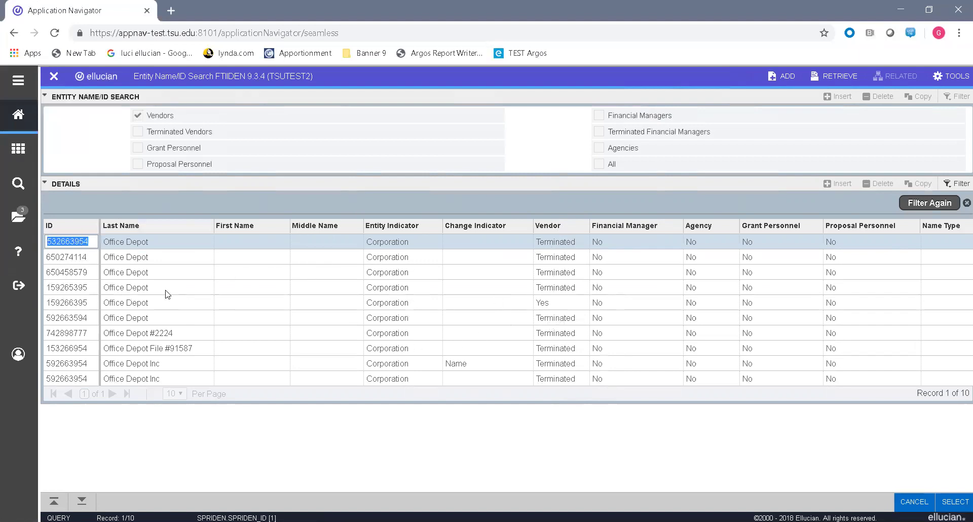
{"action": "left_click", "coordinate": [77, 304]}
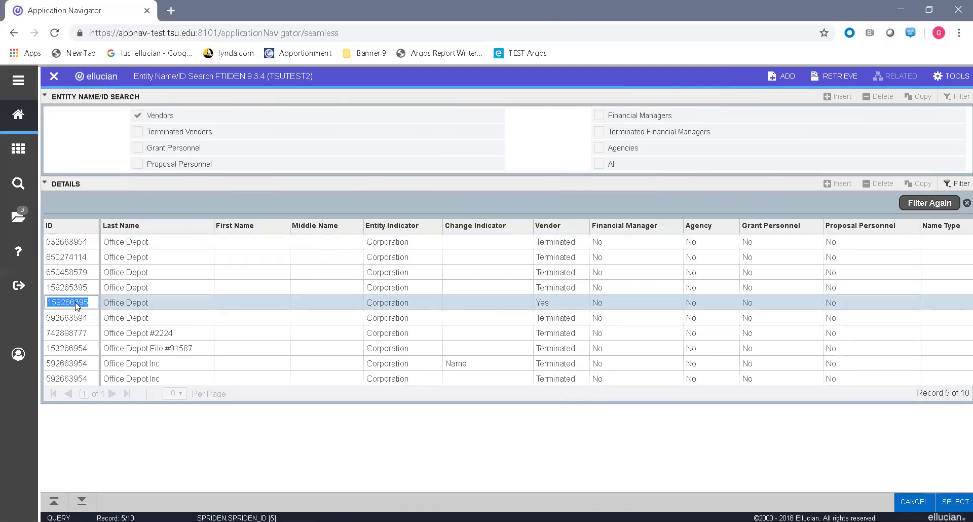
{"action": "double_click", "coordinate": [76, 304]}
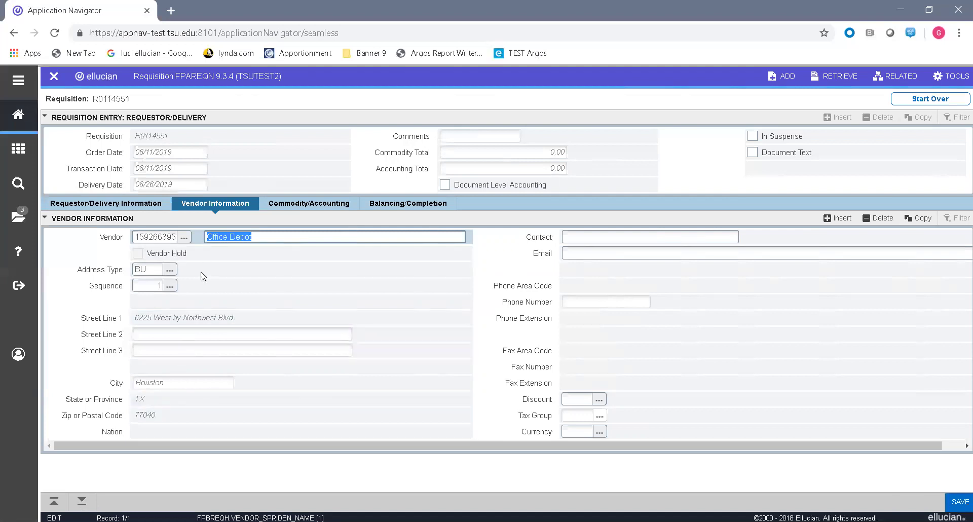
Step: Switch Office Depot's address to sequence 2, P.O. box 70049 in Santa Ana, CA
{"action": "left_click", "coordinate": [170, 286]}
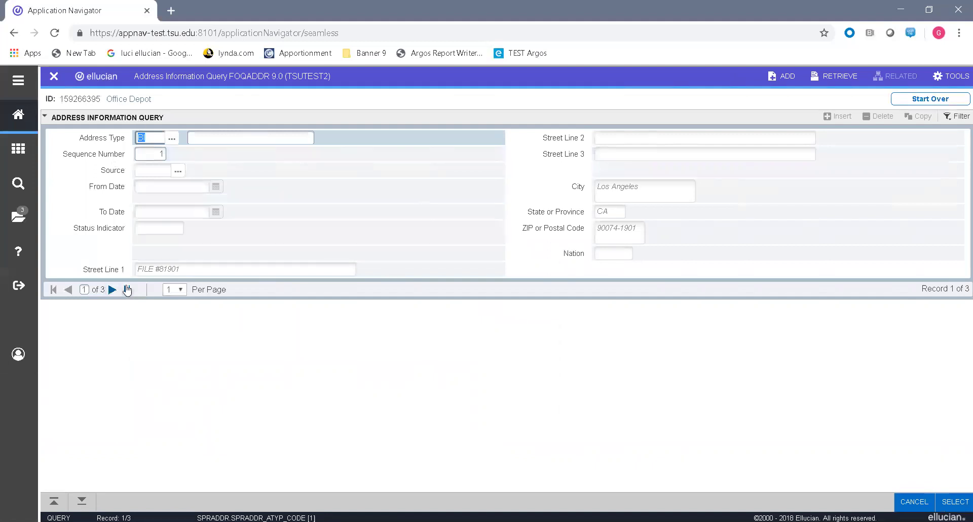
{"action": "left_click", "coordinate": [113, 289]}
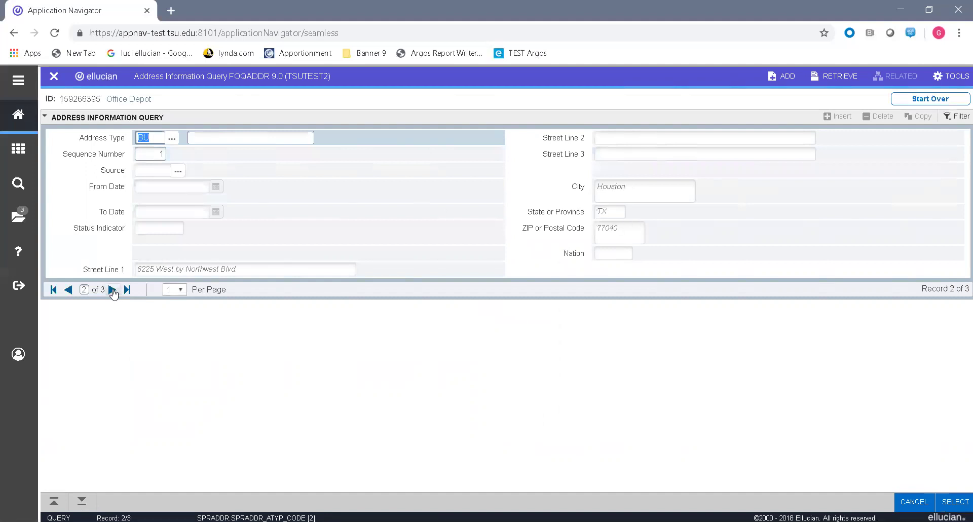
{"action": "left_click", "coordinate": [112, 289]}
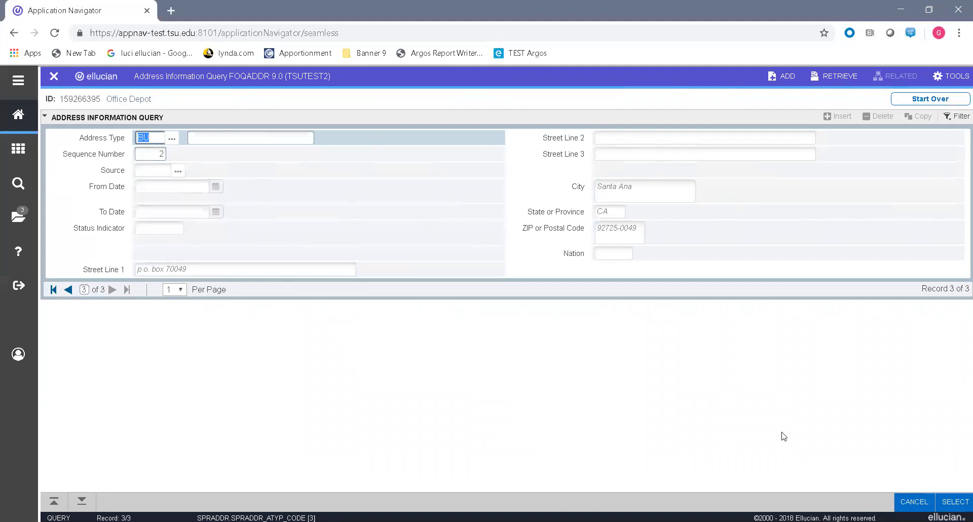
{"action": "left_click", "coordinate": [947, 502]}
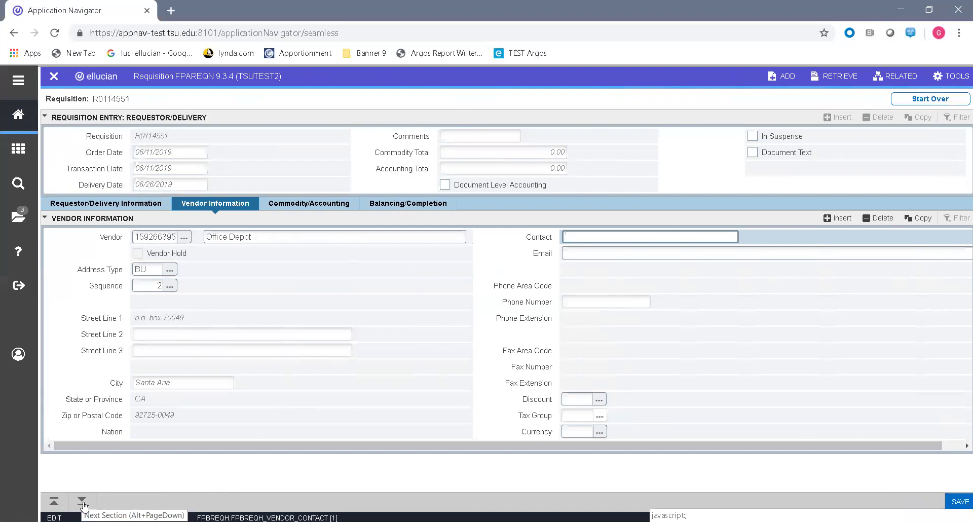
Step: Filter the FTVCOMM commodity list by Description Software% to find code 7395
{"action": "left_click", "coordinate": [332, 205]}
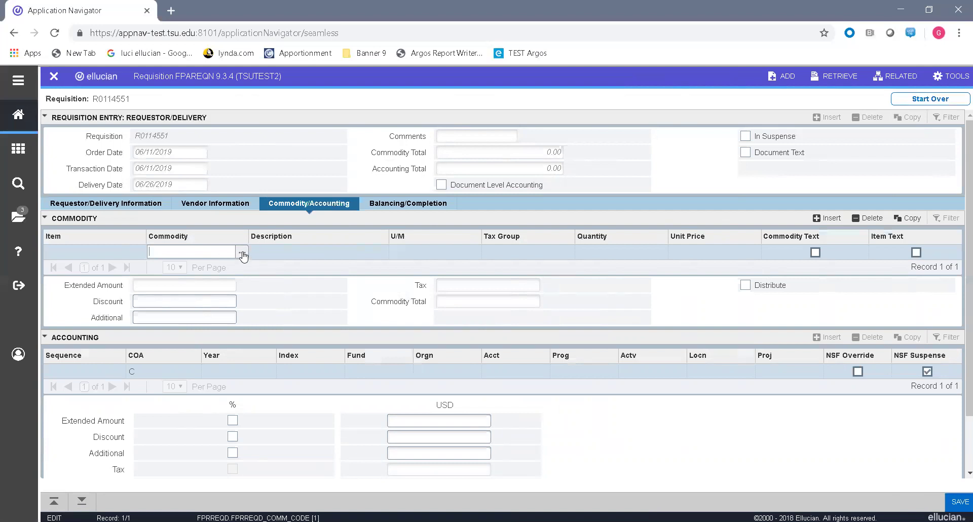
{"action": "left_click", "coordinate": [243, 254]}
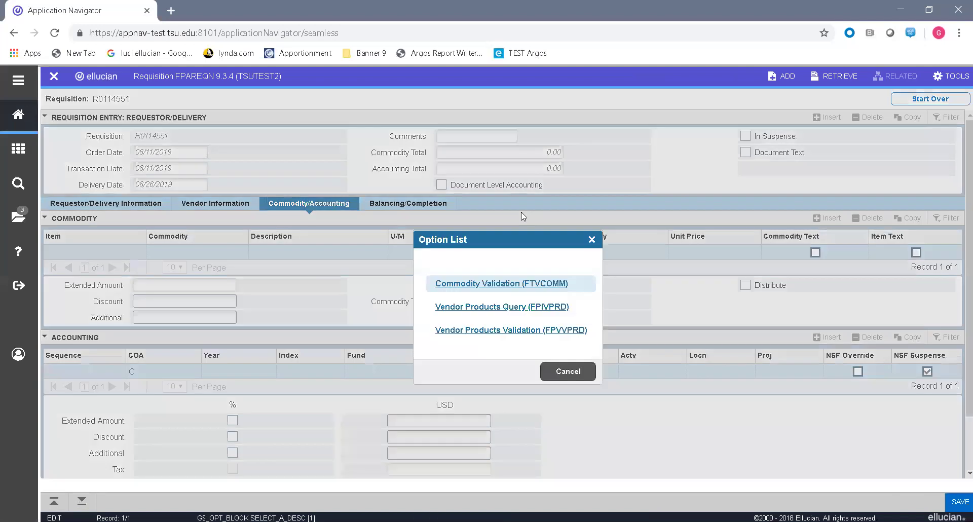
{"action": "left_click", "coordinate": [461, 287]}
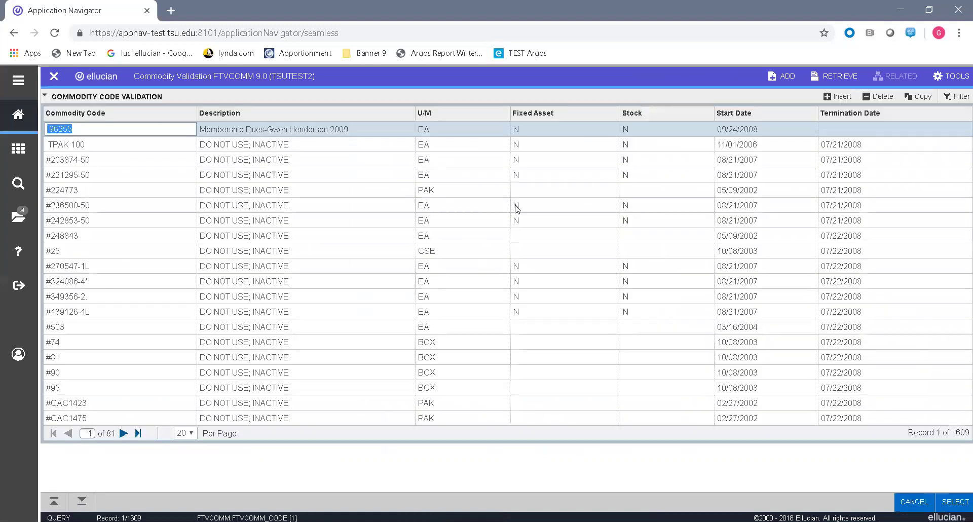
{"action": "left_click", "coordinate": [957, 96]}
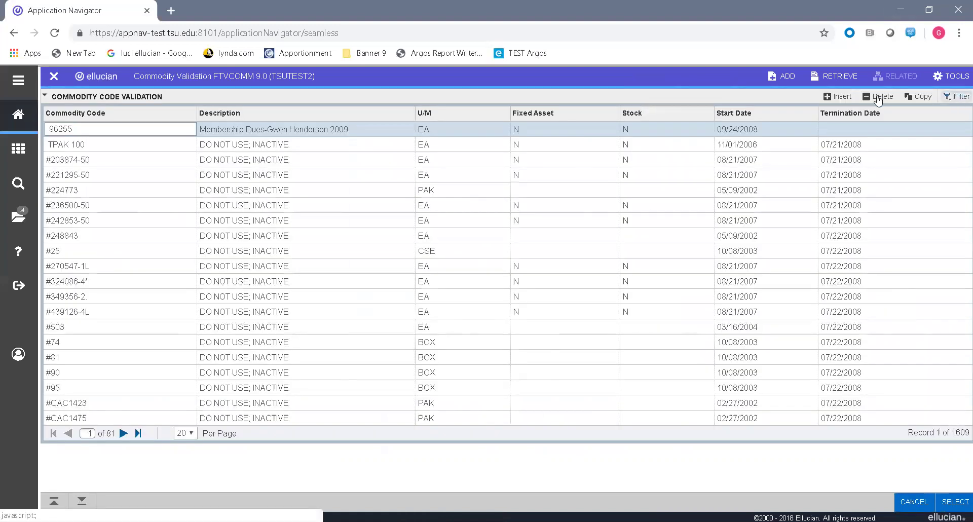
{"action": "left_click", "coordinate": [129, 143]}
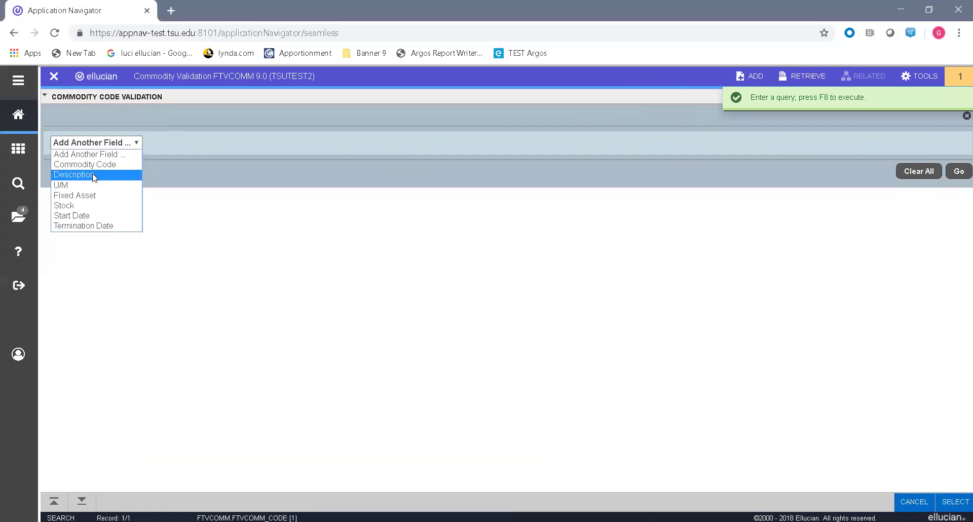
{"action": "left_click", "coordinate": [94, 175]}
{"action": "type", "text": "Sof"}
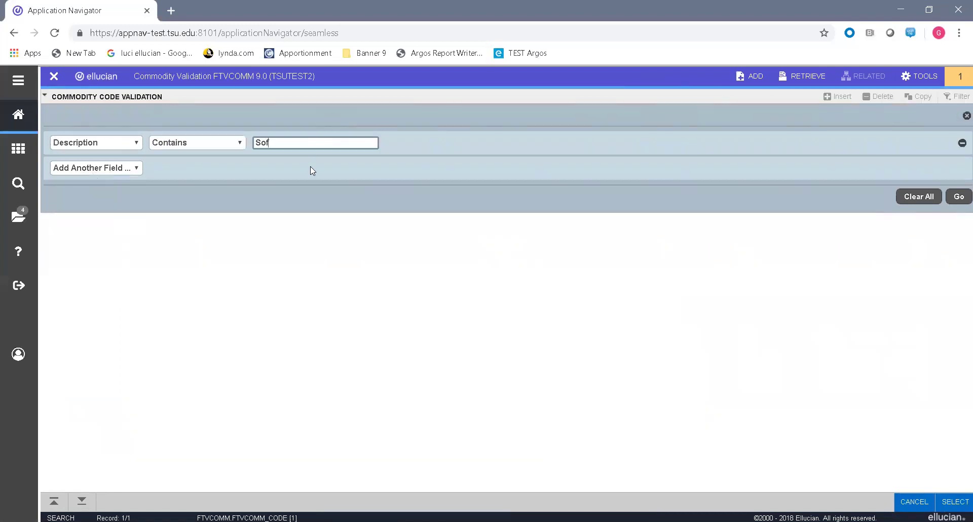
{"action": "type", "text": "tware%"}
{"action": "left_click", "coordinate": [959, 196]}
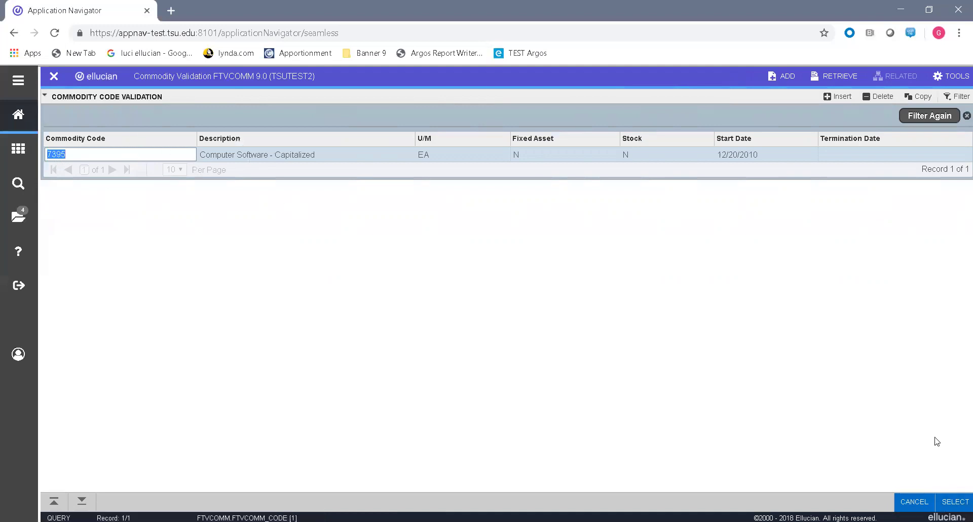
Step: Select commodity 7395 and change its description to Teaching Software
{"action": "left_click", "coordinate": [955, 500]}
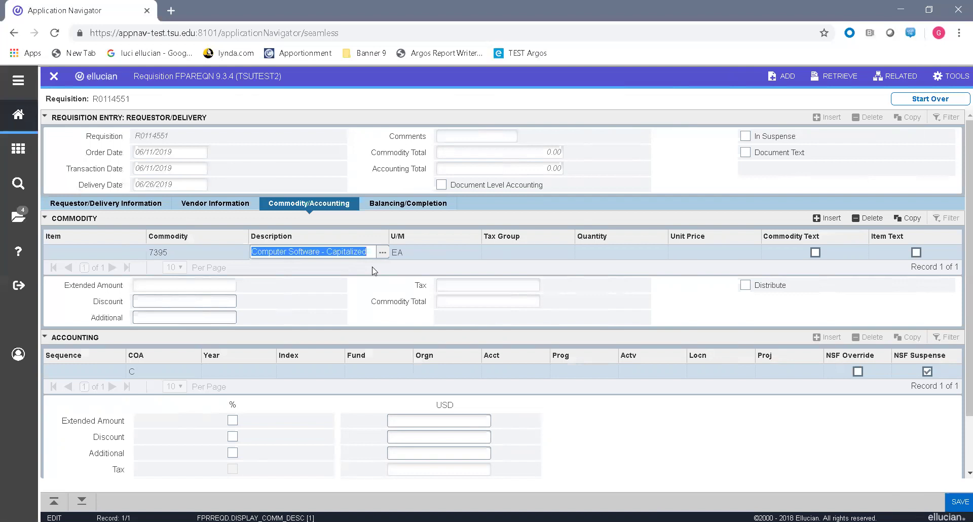
{"action": "type", "text": "Teaching Software"}
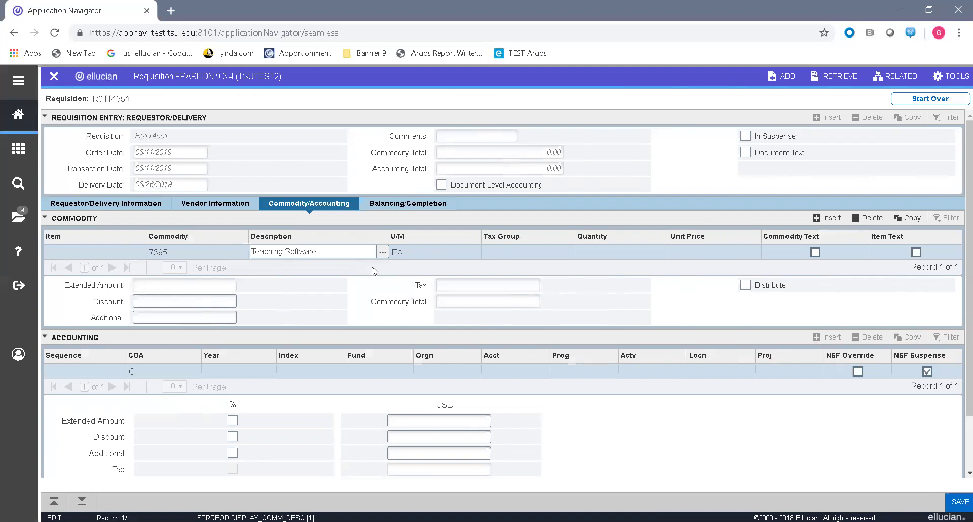
{"action": "key", "text": "Tab"}
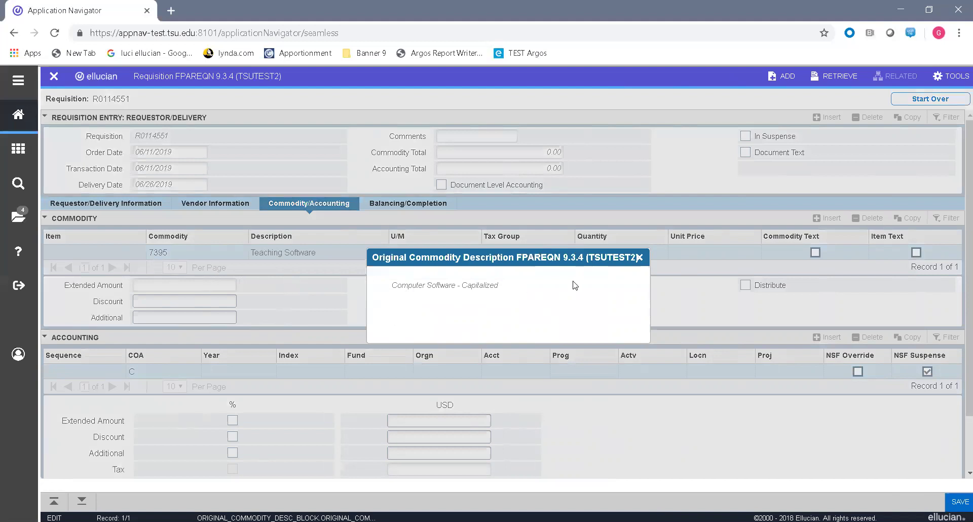
{"action": "left_click", "coordinate": [640, 260]}
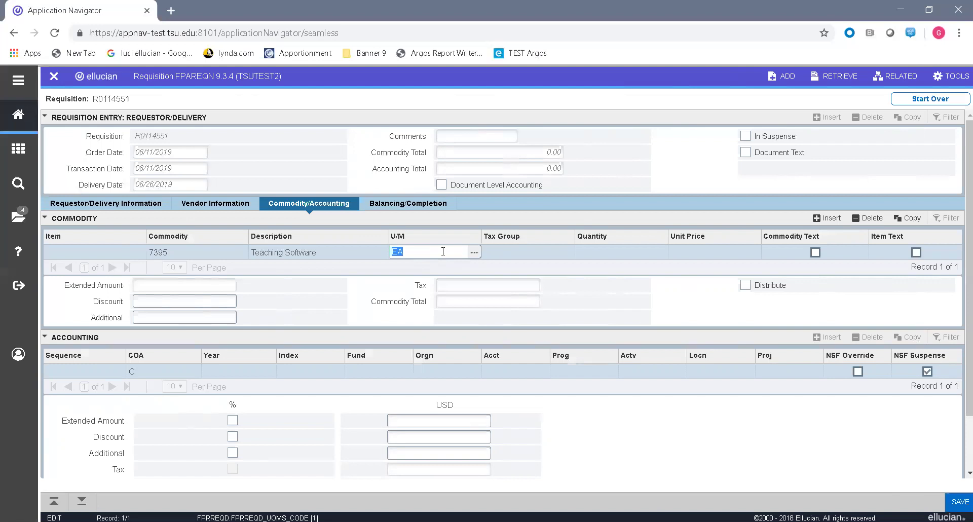
Step: Keep unit EA and enter quantity 1 and unit price 5000 on the Teaching Software line
{"action": "left_click", "coordinate": [476, 258]}
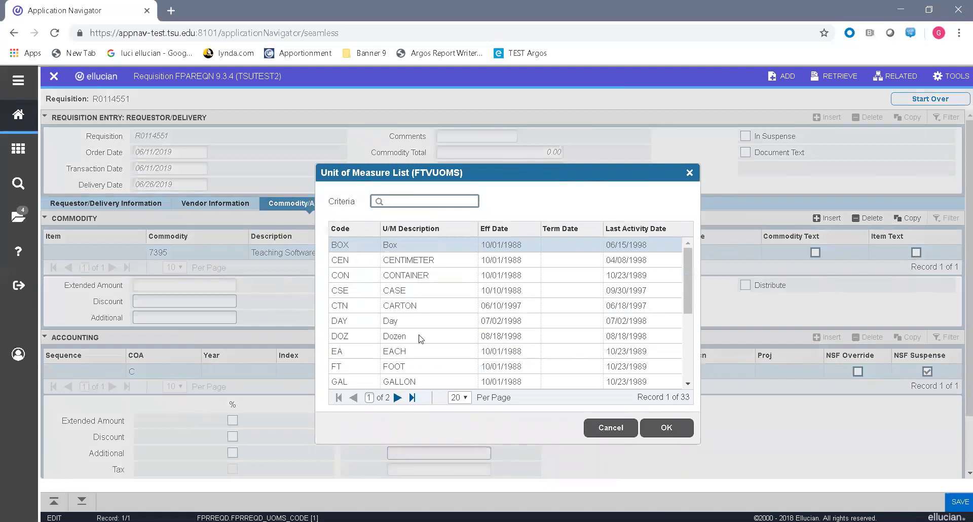
{"action": "left_click", "coordinate": [611, 428]}
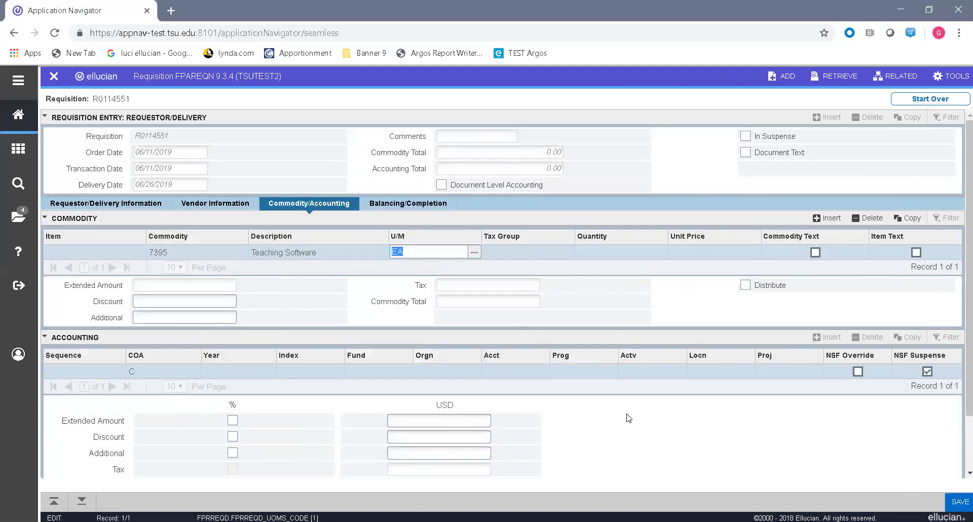
{"action": "key", "text": "Tab"}
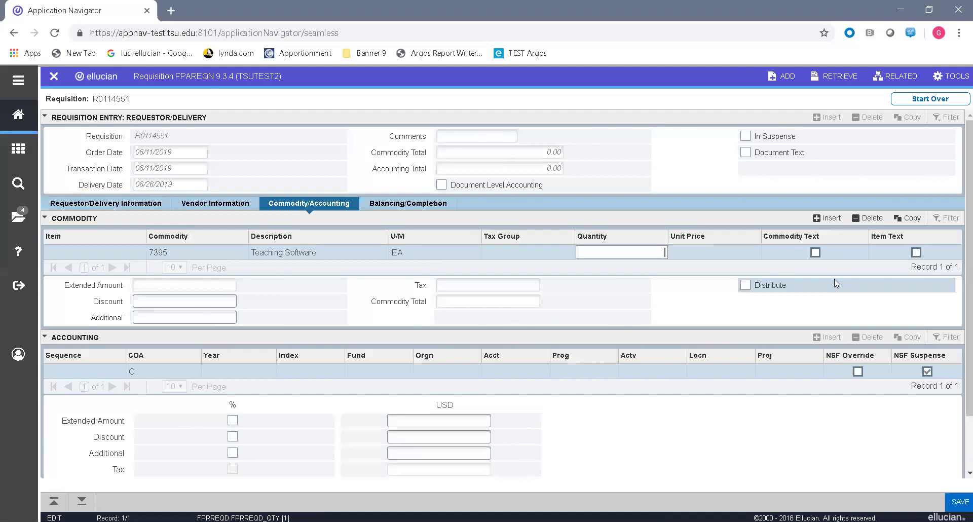
{"action": "type", "text": "1"}
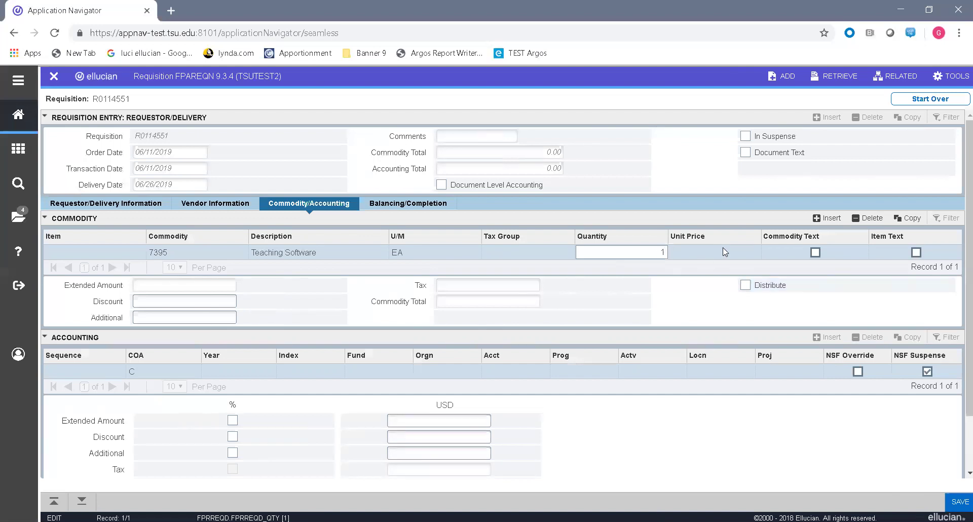
{"action": "key", "text": "Tab"}
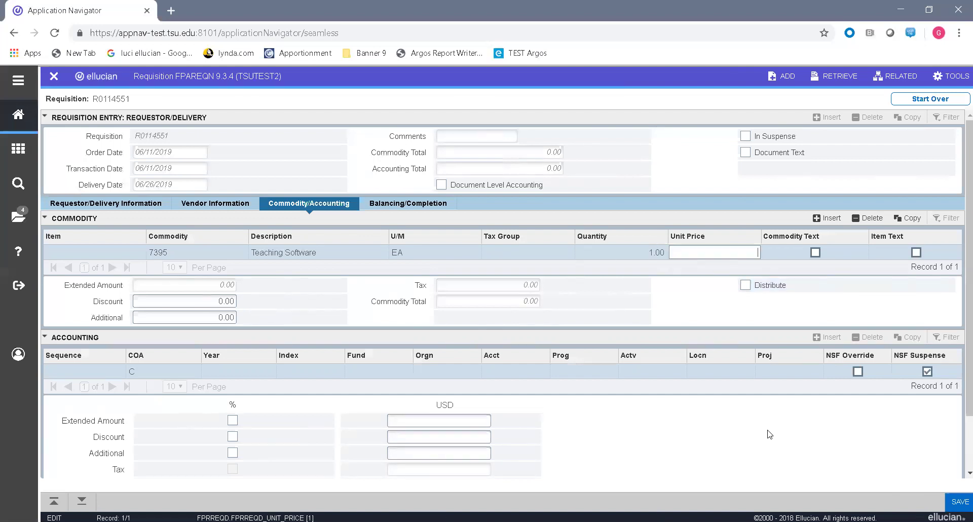
{"action": "type", "text": "5000"}
Step: Add item text 'this is line 1 text' and 'this is tline 2 text' in FOAPOXT and save
{"action": "left_click", "coordinate": [900, 79]}
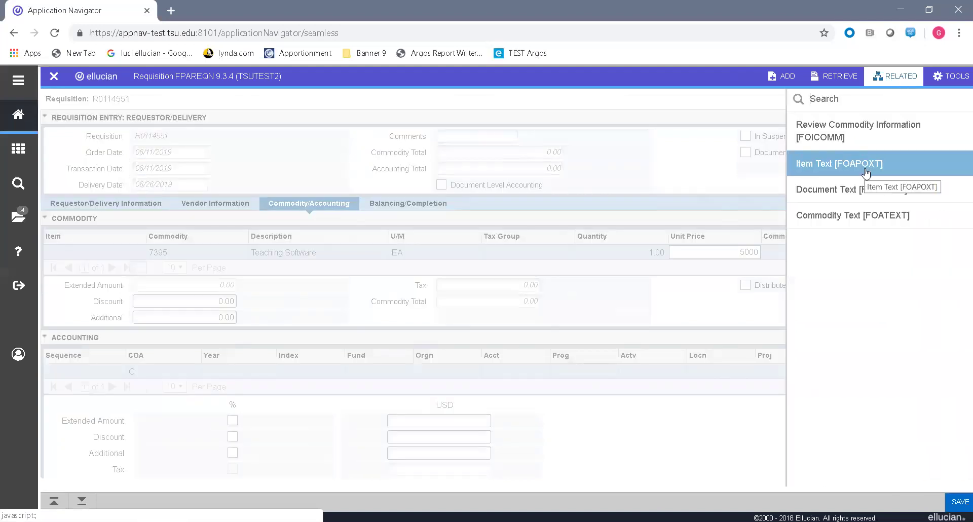
{"action": "left_click", "coordinate": [866, 170]}
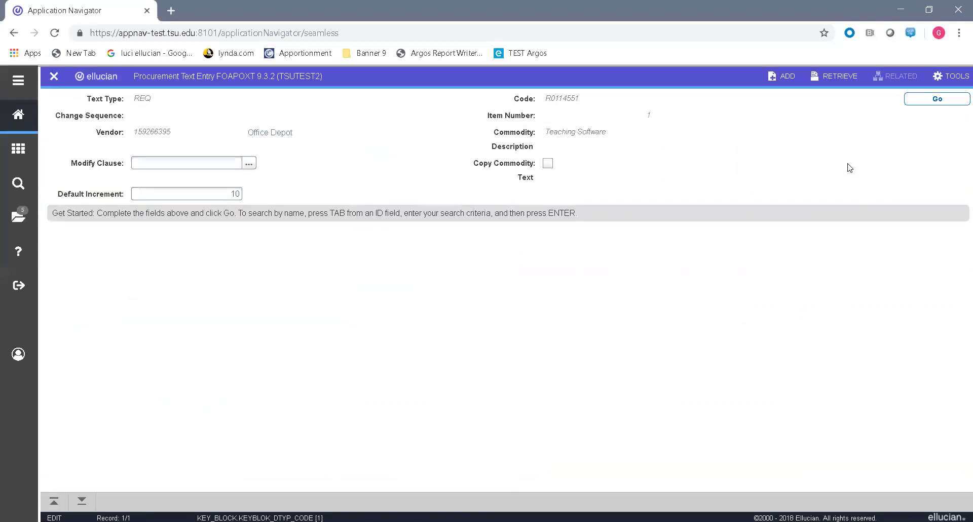
{"action": "left_click", "coordinate": [938, 99]}
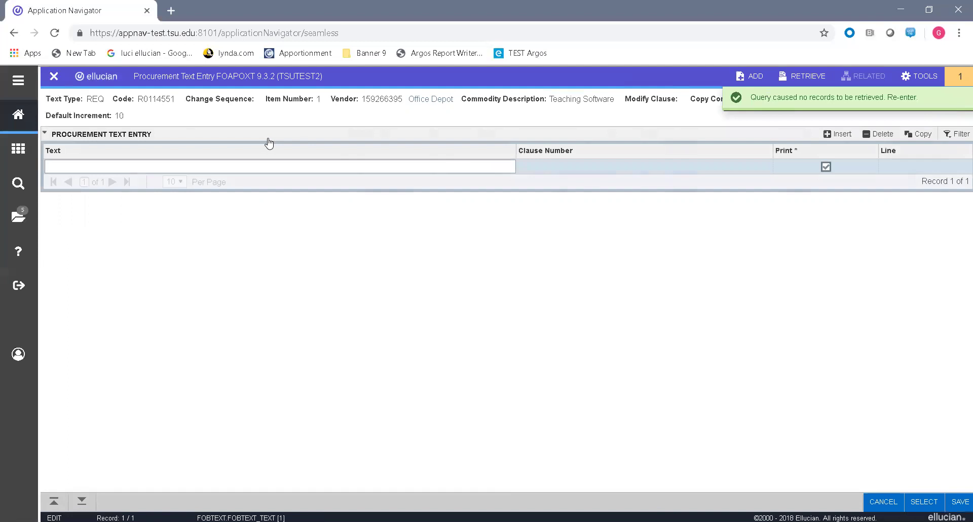
{"action": "type", "text": "this is li"}
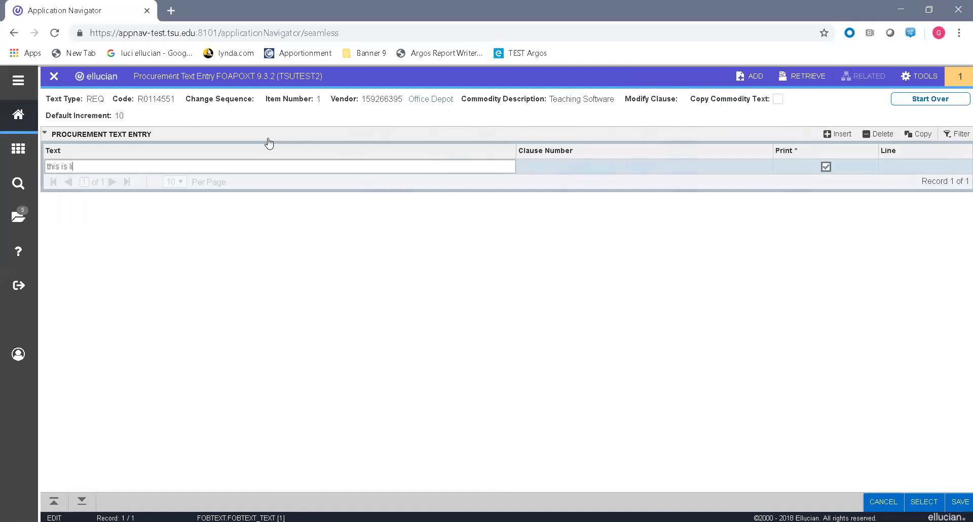
{"action": "type", "text": "ne 1 text"}
{"action": "key", "text": "Down"}
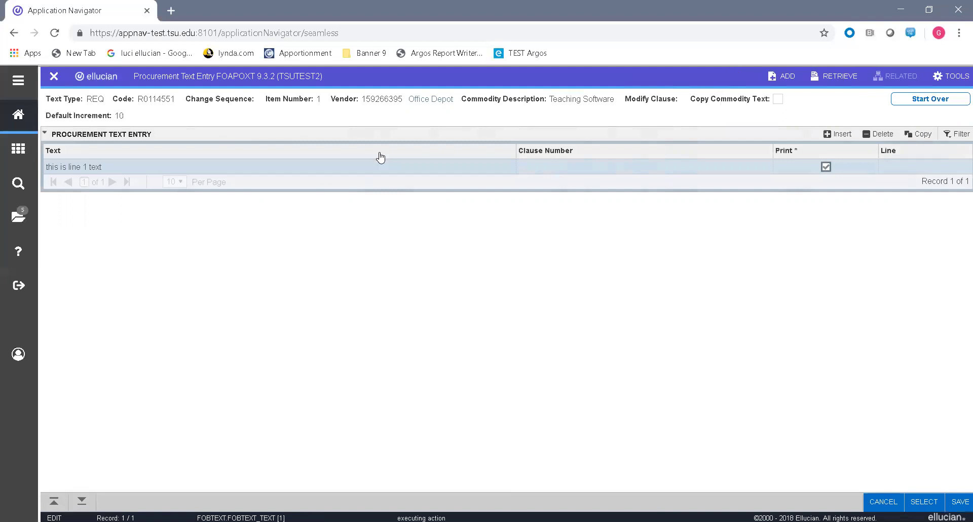
{"action": "type", "text": "this "}
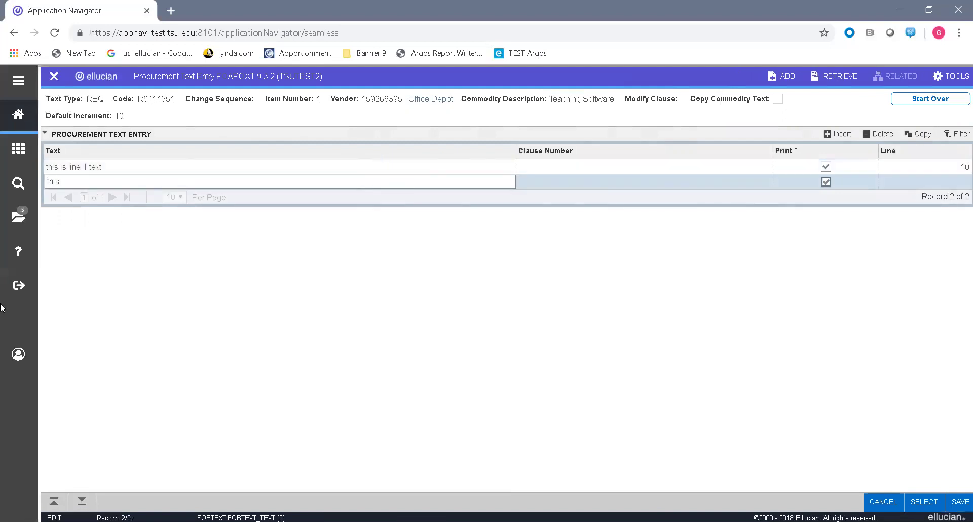
{"action": "type", "text": "is tline 2 text"}
{"action": "left_click", "coordinate": [959, 500]}
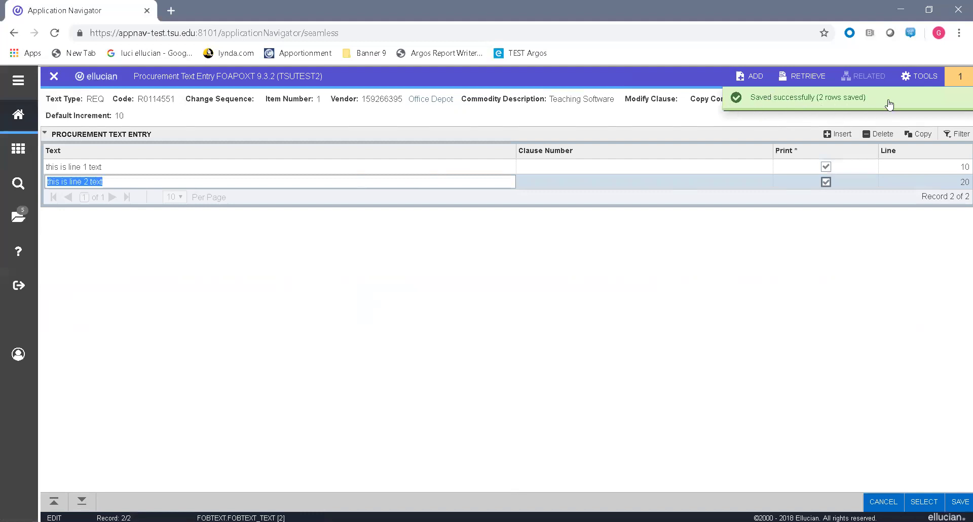
{"action": "left_click", "coordinate": [55, 79]}
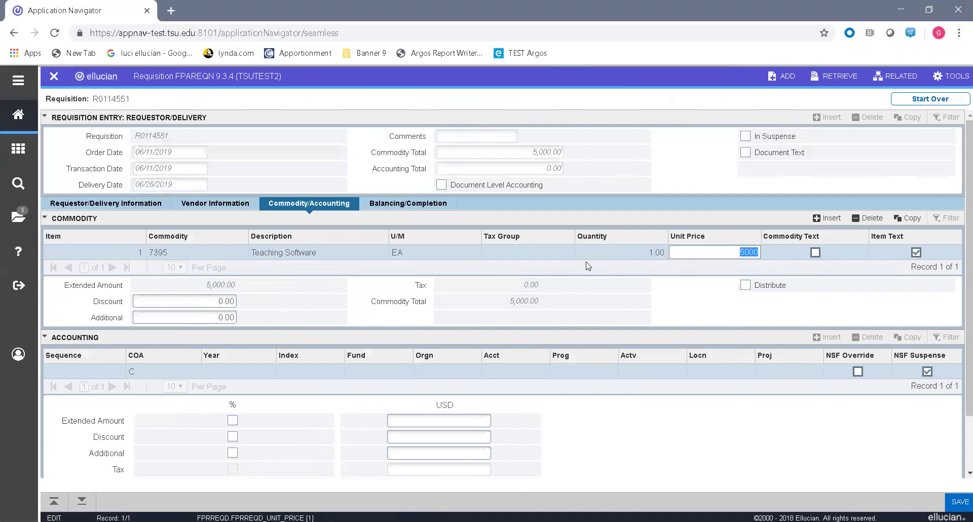
Step: Start the first accounting line with chart C and fund 0001, keeping organization 31200
{"action": "key", "text": "Tab"}
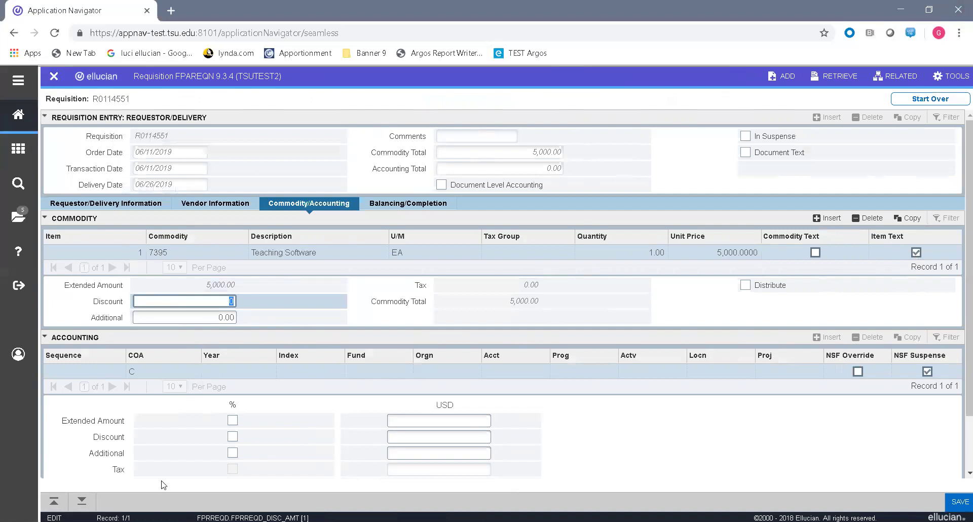
{"action": "left_click", "coordinate": [83, 500]}
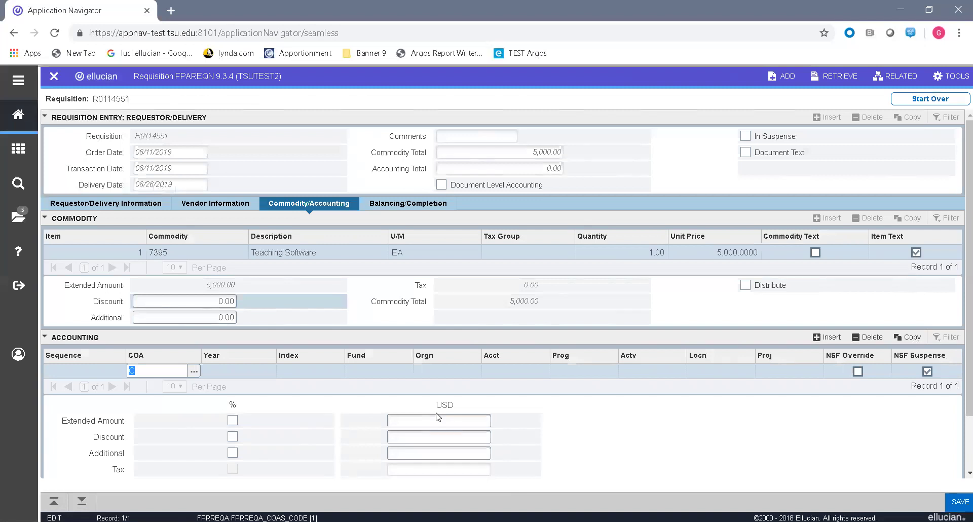
{"action": "key", "text": "Tab"}
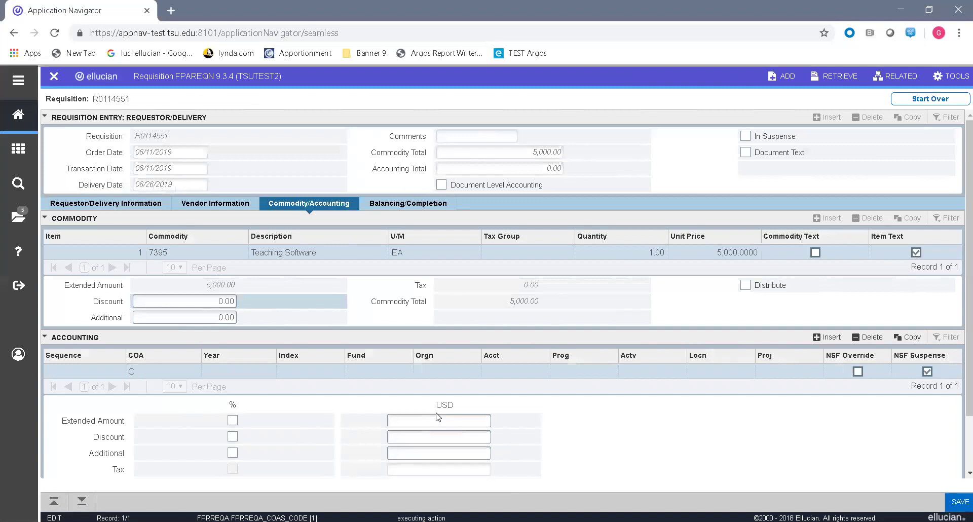
{"action": "key", "text": "Tab"}
{"action": "type", "text": "0001"}
{"action": "key", "text": "Tab"}
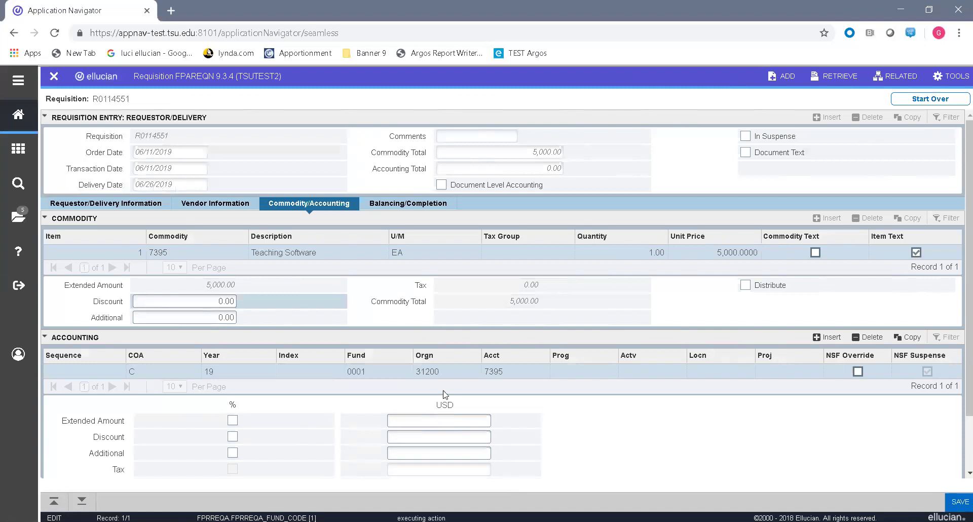
{"action": "key", "text": "Tab"}
{"action": "key", "text": "Tab"}
Step: Set program 20 and a 3,000.00 extended amount with zero discount on that line
{"action": "type", "text": "20"}
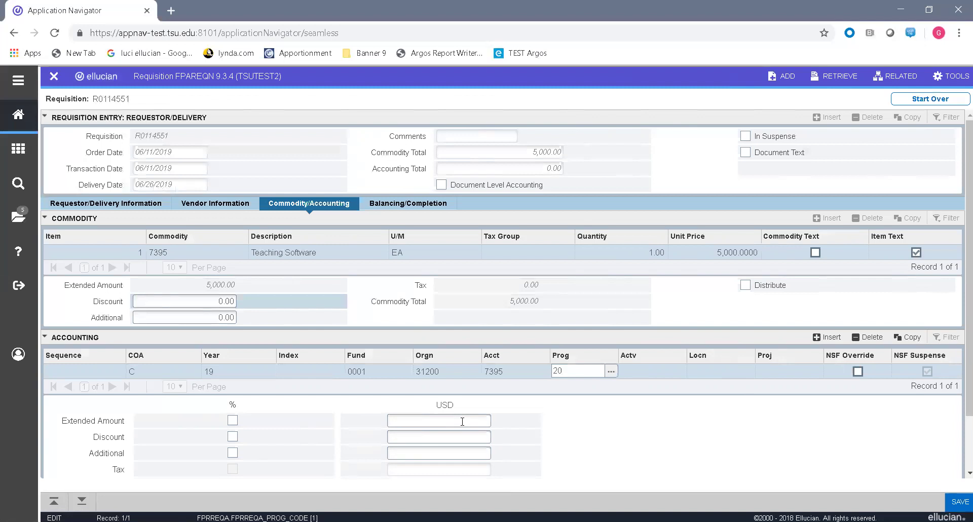
{"action": "left_click", "coordinate": [462, 421]}
{"action": "type", "text": "3000"}
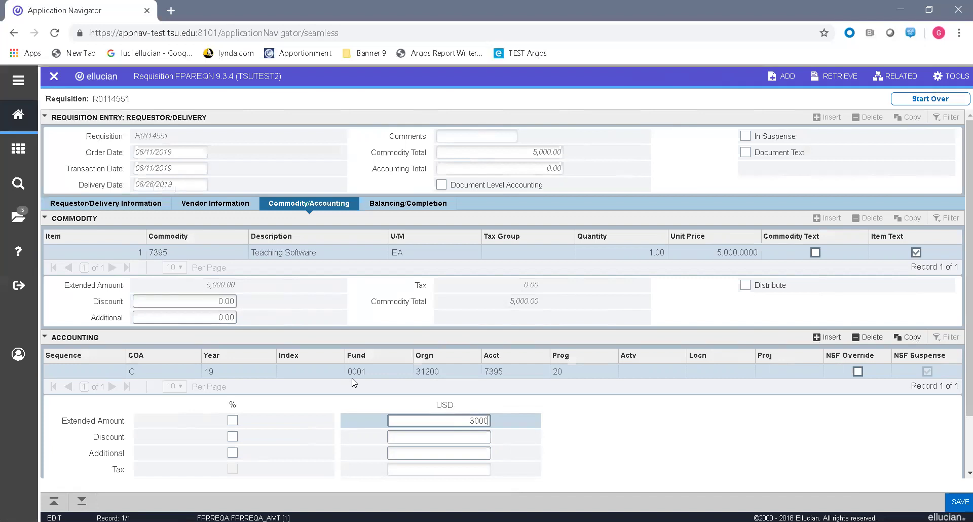
{"action": "key", "text": "Tab"}
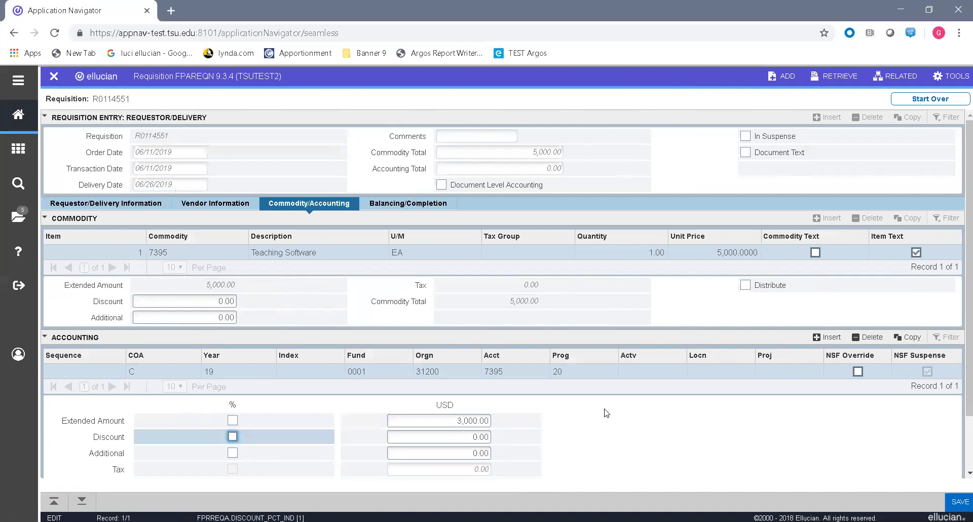
{"action": "scroll", "coordinate": [606, 413], "scroll_direction": "down", "scroll_amount": 2}
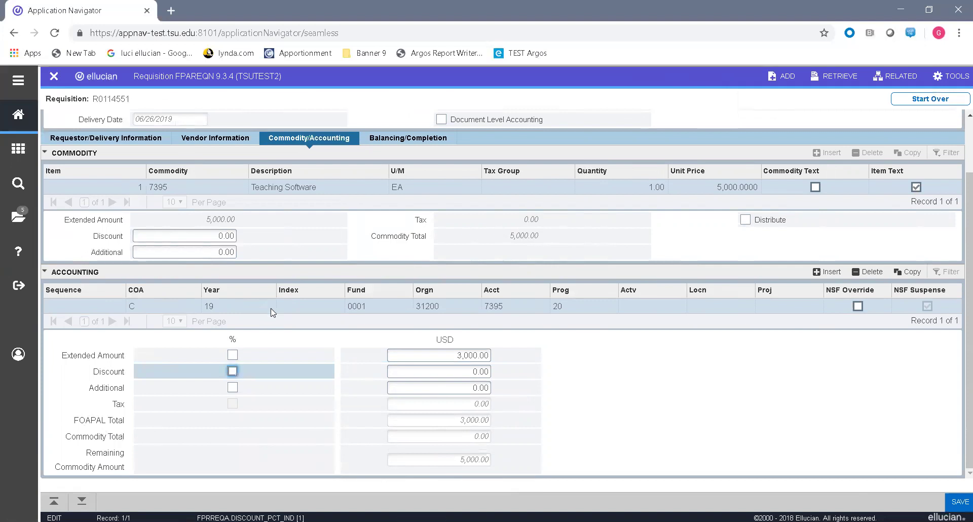
{"action": "key", "text": "Tab"}
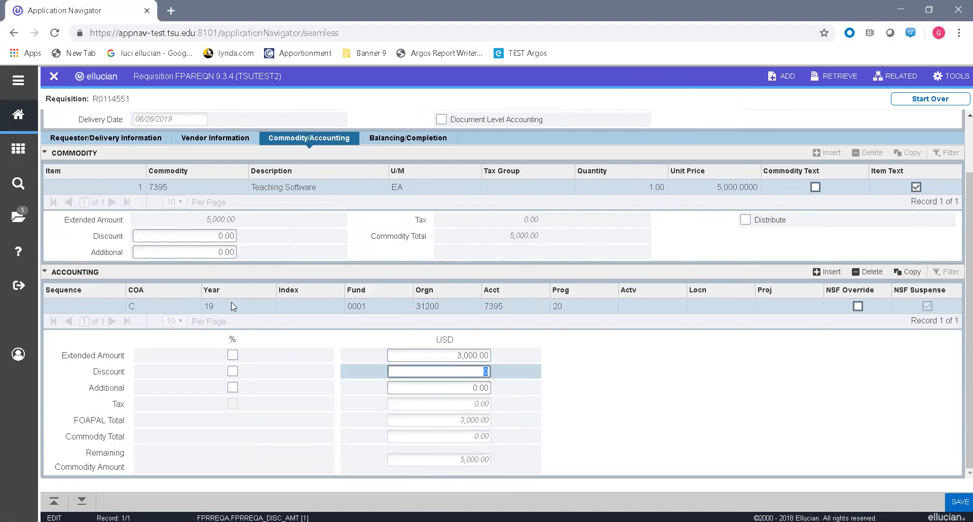
{"action": "key", "text": "Tab"}
{"action": "key", "text": "Tab"}
{"action": "key", "text": "Tab"}
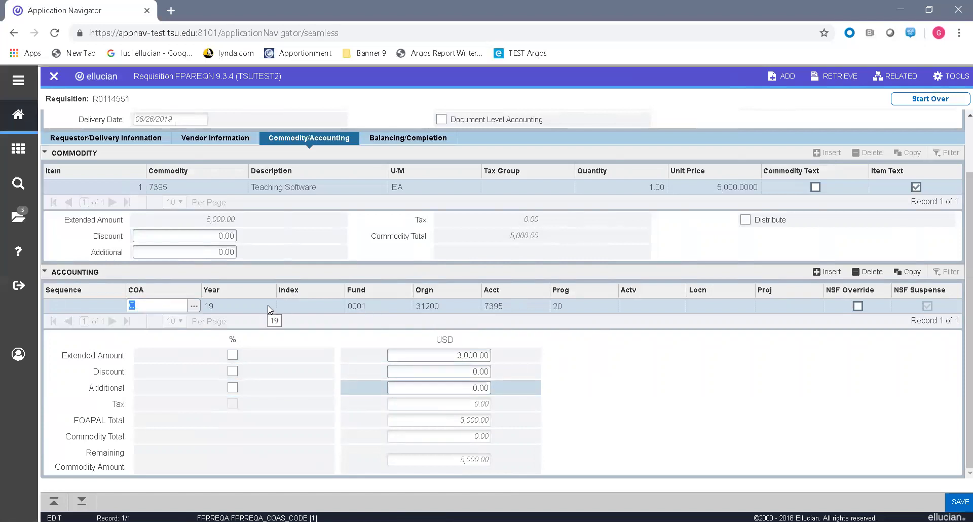
Step: Insert a second accounting line with fund 0247 and organization 11009 Title IX Office
{"action": "left_click", "coordinate": [267, 305]}
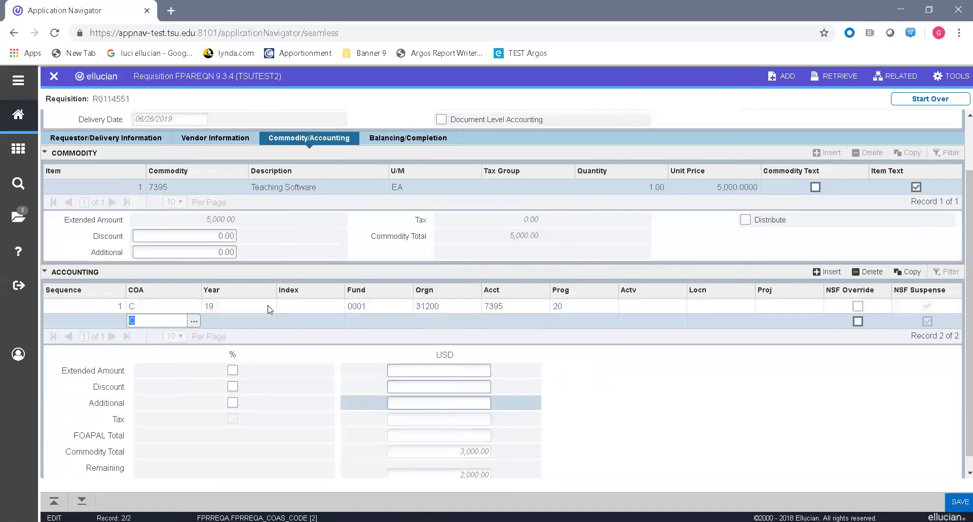
{"action": "left_click", "coordinate": [268, 309]}
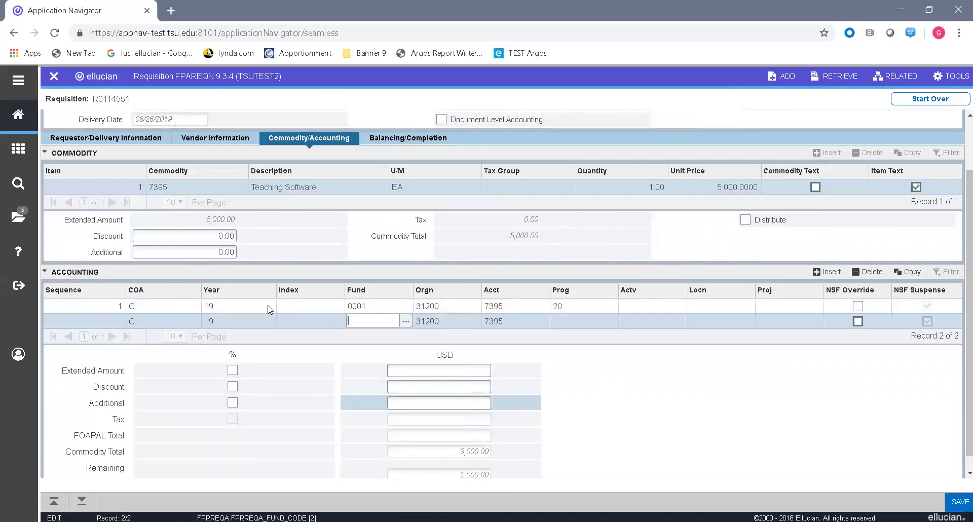
{"action": "type", "text": "0247"}
{"action": "key", "text": "Tab"}
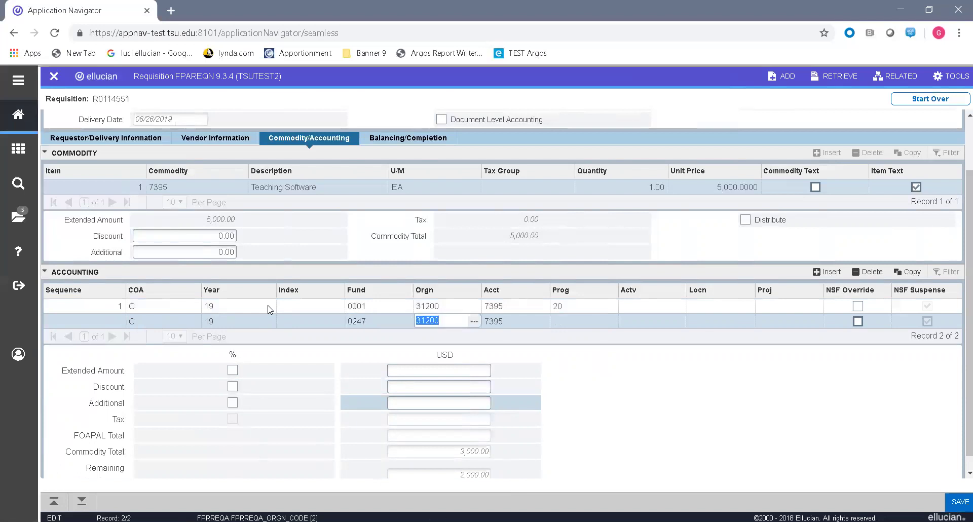
{"action": "left_click", "coordinate": [475, 323]}
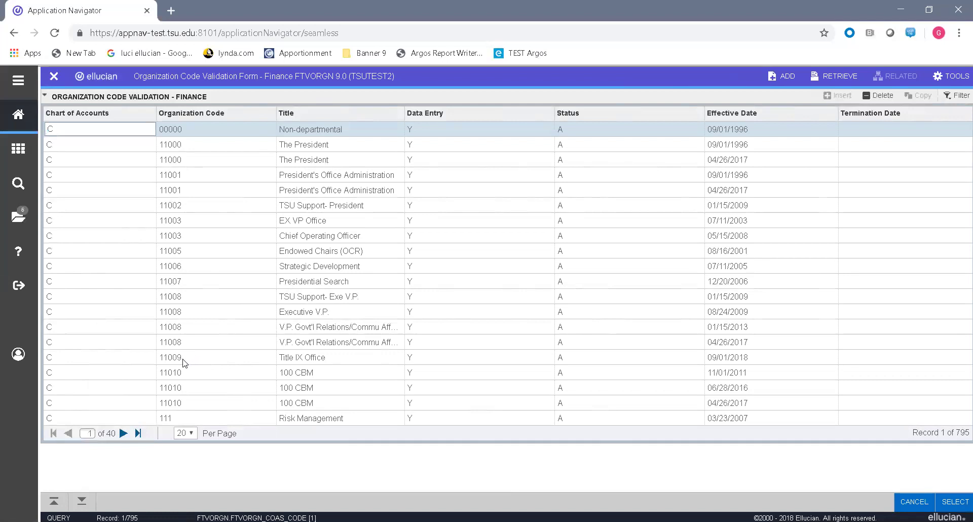
{"action": "left_click", "coordinate": [131, 362]}
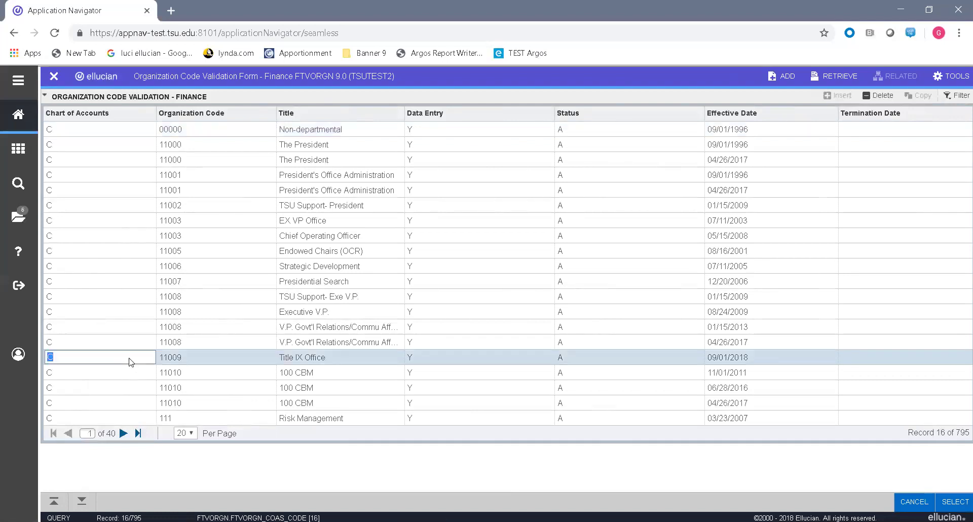
{"action": "double_click", "coordinate": [132, 363]}
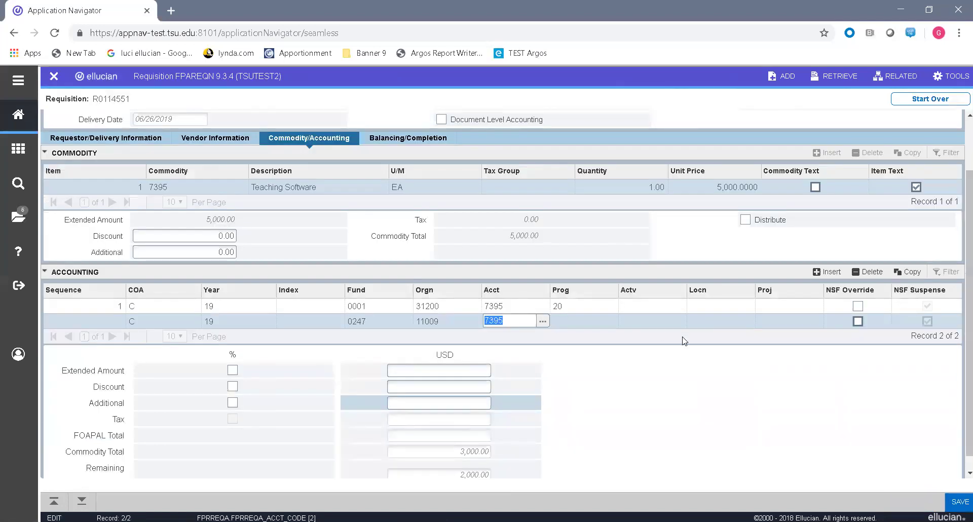
Step: Give the second accounting line program 20 and 2,000.00, then save the requisition
{"action": "key", "text": "Tab"}
{"action": "type", "text": "20"}
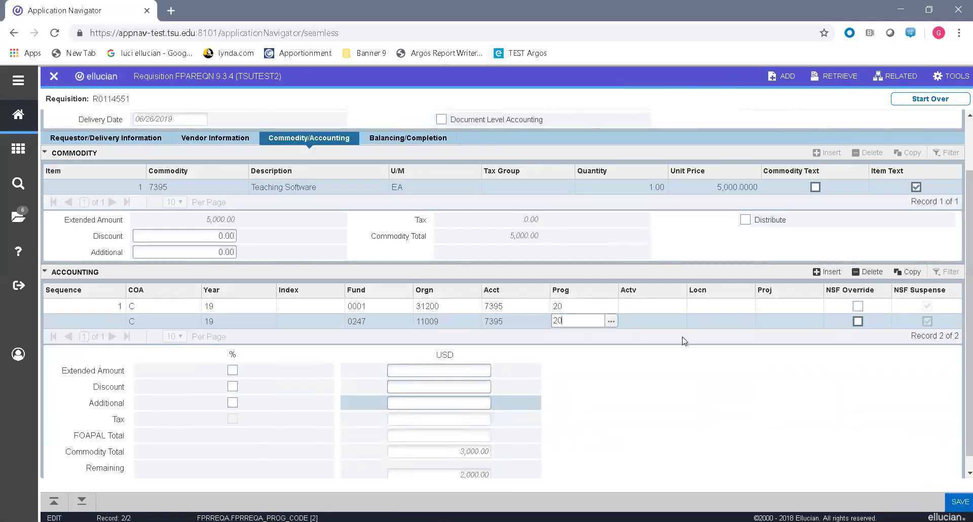
{"action": "key", "text": "Tab"}
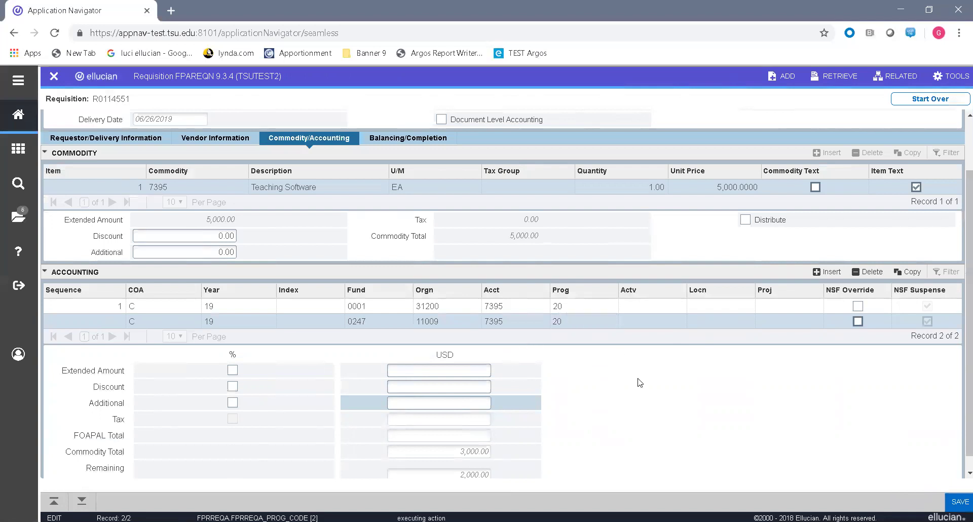
{"action": "key", "text": "Tab"}
{"action": "key", "text": "Tab"}
{"action": "key", "text": "Tab"}
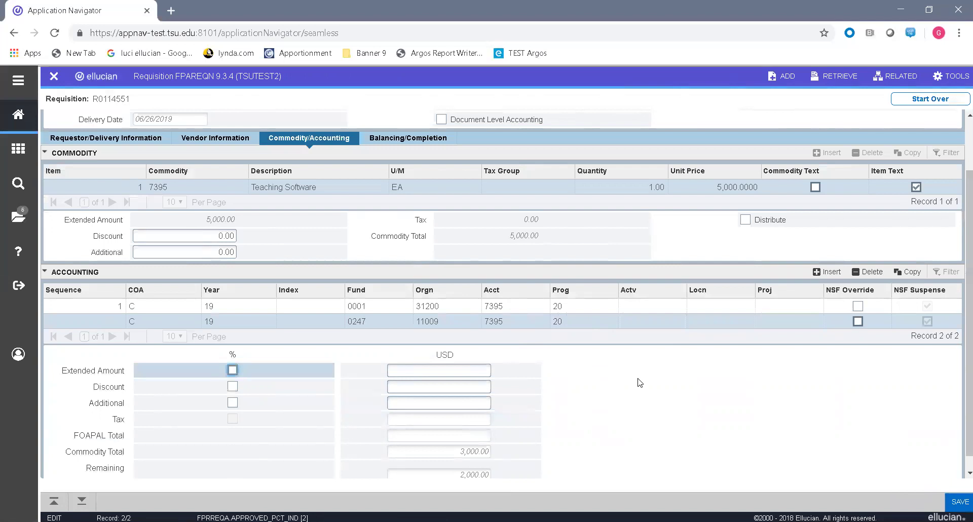
{"action": "key", "text": "Tab"}
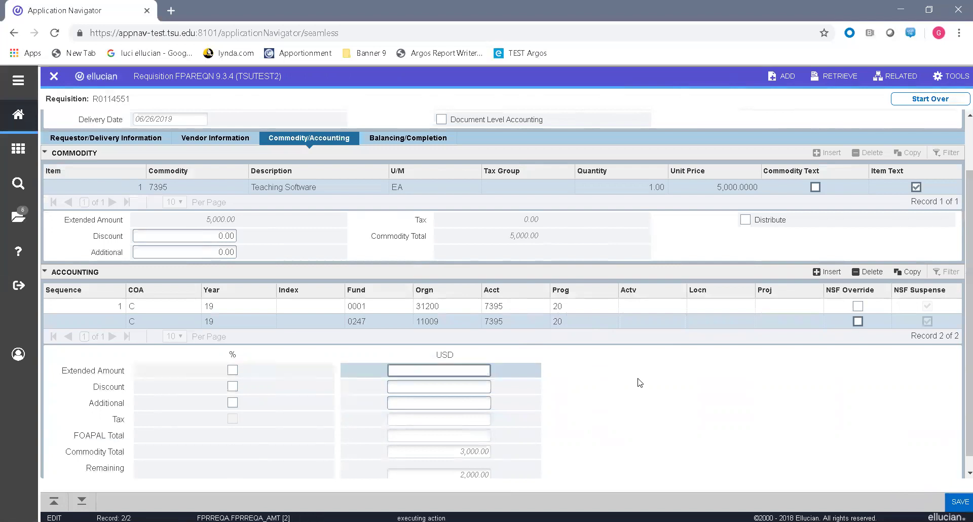
{"action": "key", "text": "Tab"}
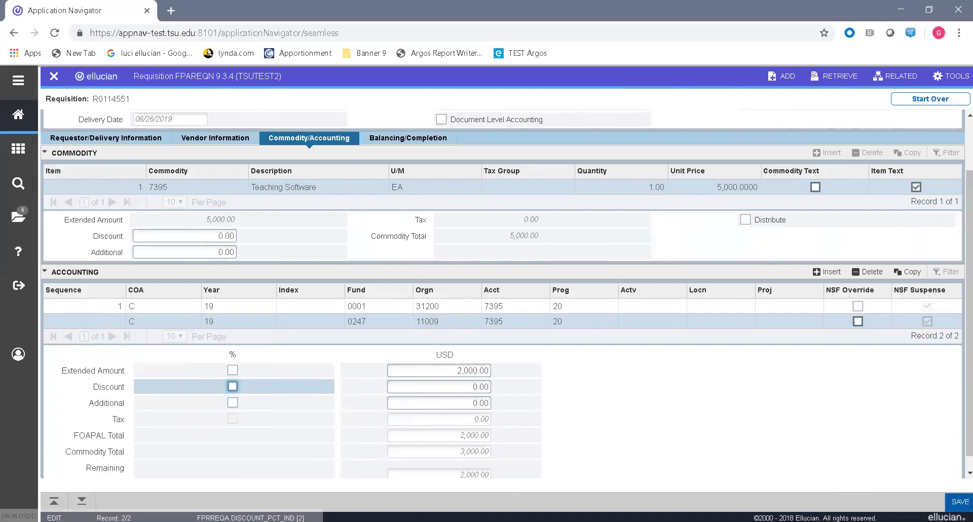
{"action": "left_click", "coordinate": [960, 501]}
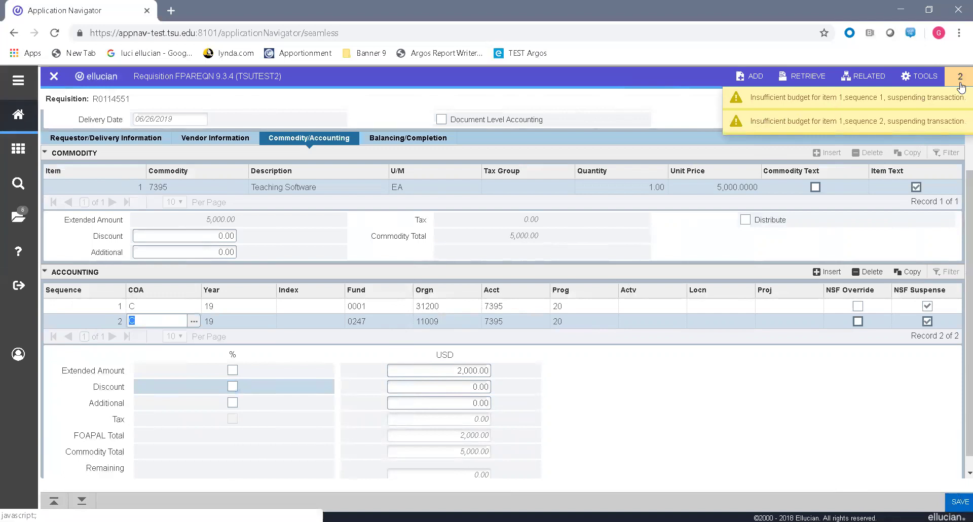
Step: Add a new commodity line with code 7300 and description Printing Paper
{"action": "left_click", "coordinate": [962, 87]}
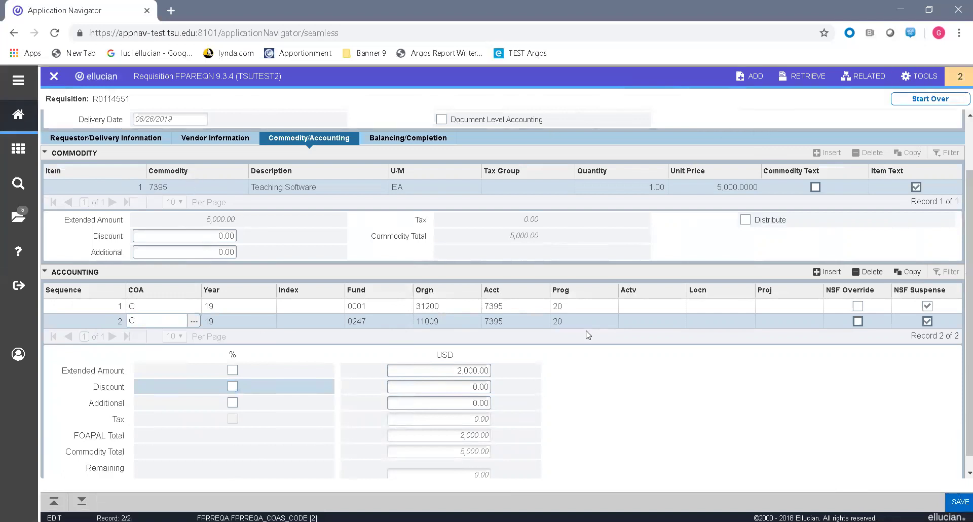
{"action": "left_click", "coordinate": [179, 188]}
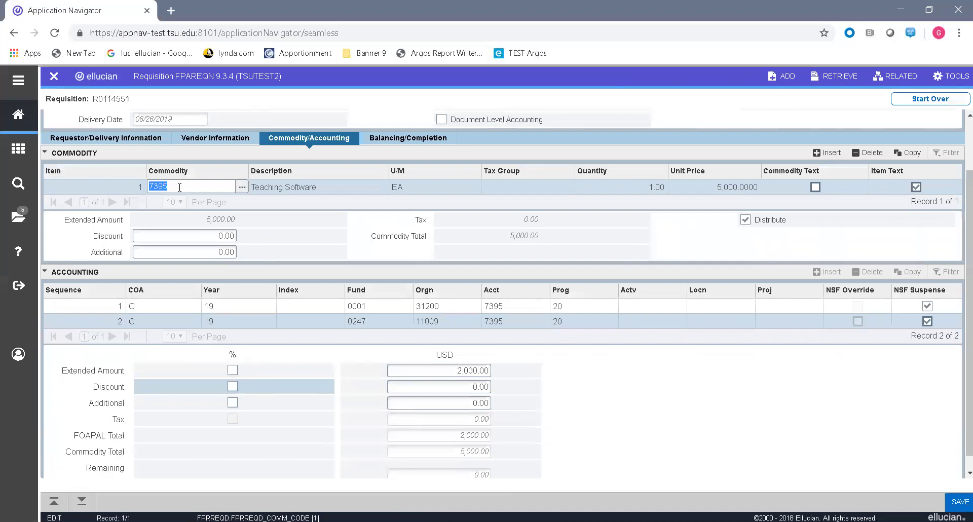
{"action": "key", "text": "alt+Page_Down"}
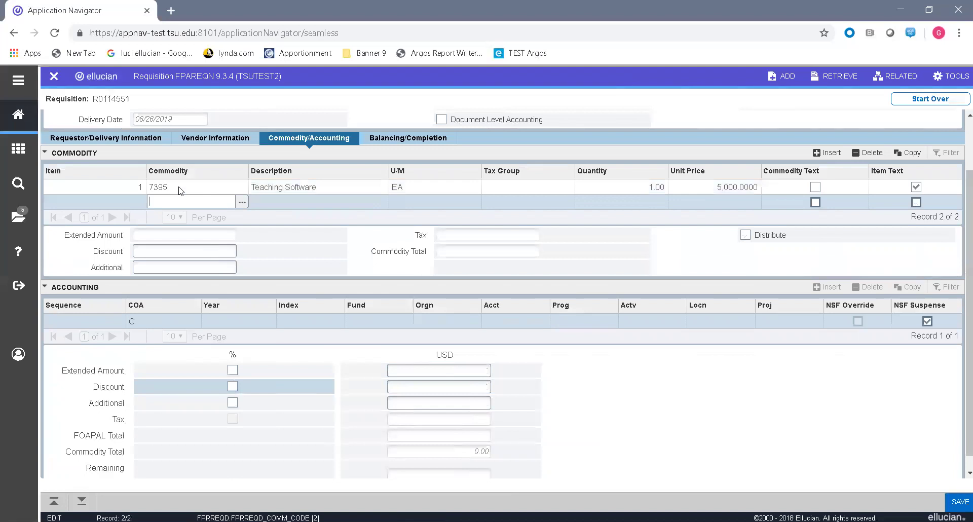
{"action": "type", "text": "7300"}
{"action": "key", "text": "Tab"}
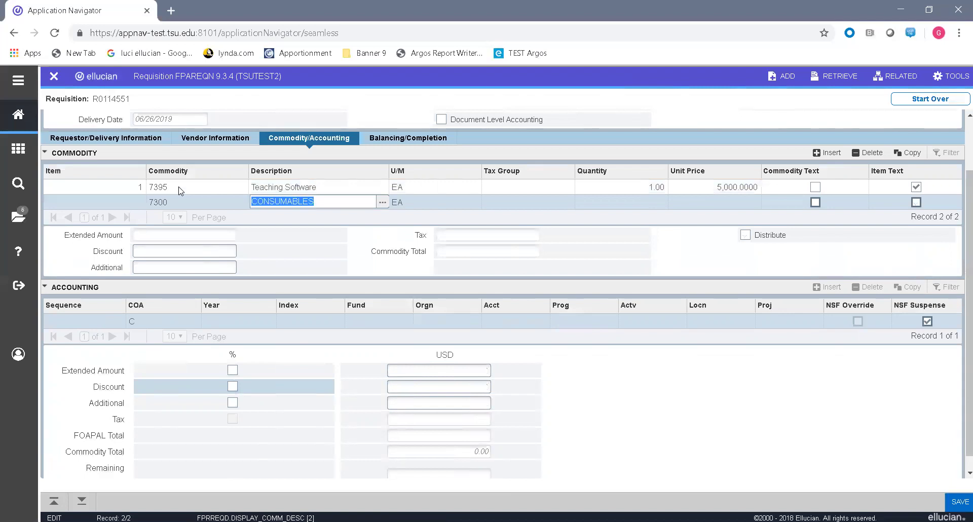
{"action": "type", "text": "Printing Pa"}
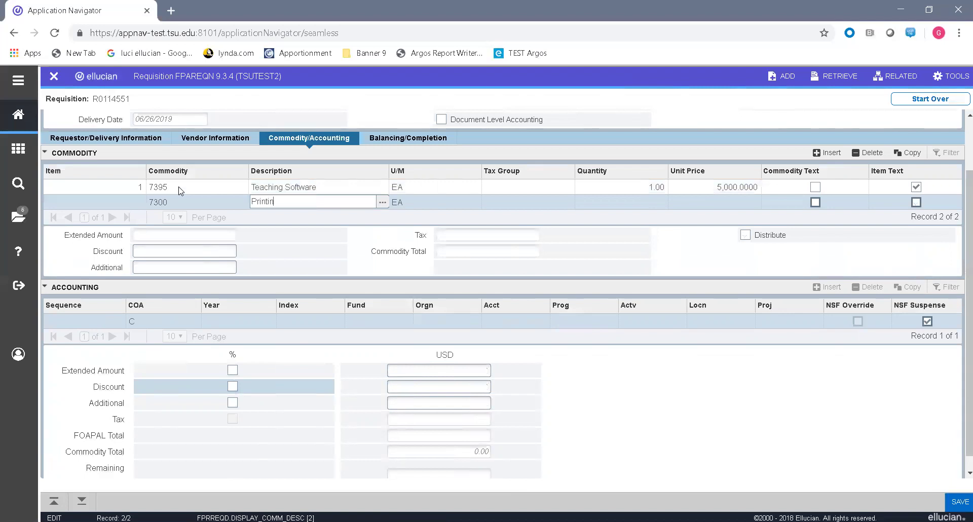
{"action": "type", "text": "per"}
{"action": "key", "text": "Tab"}
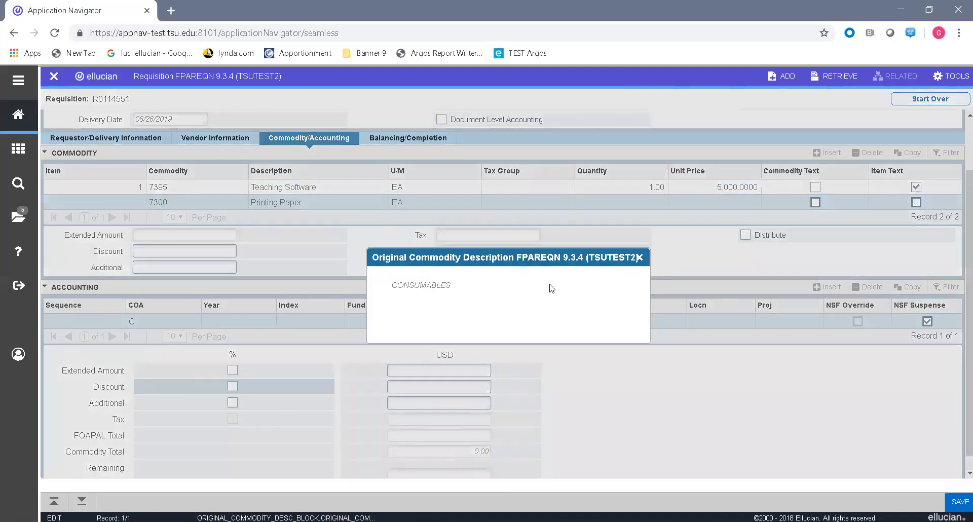
Step: Price the Printing Paper line at quantity 10 and unit price 39.99 with no discount
{"action": "left_click", "coordinate": [640, 257]}
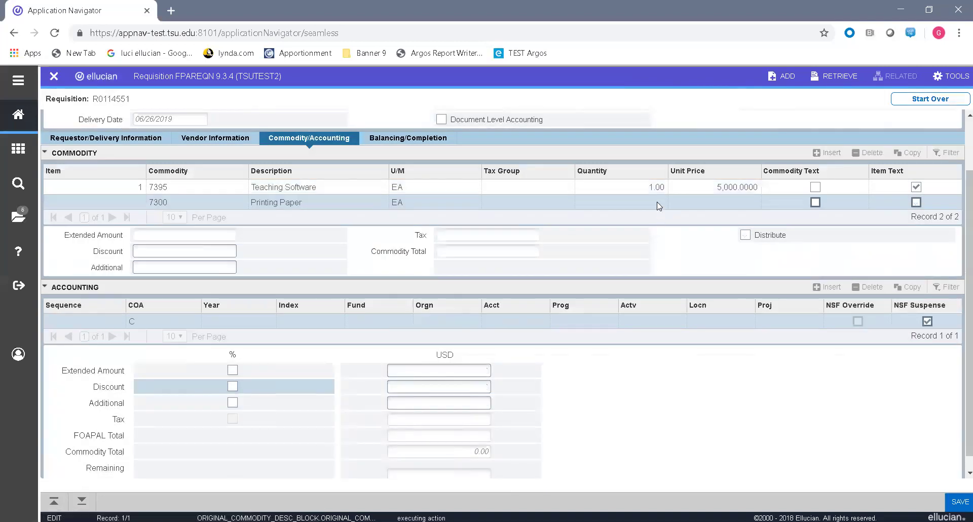
{"action": "type", "text": "10"}
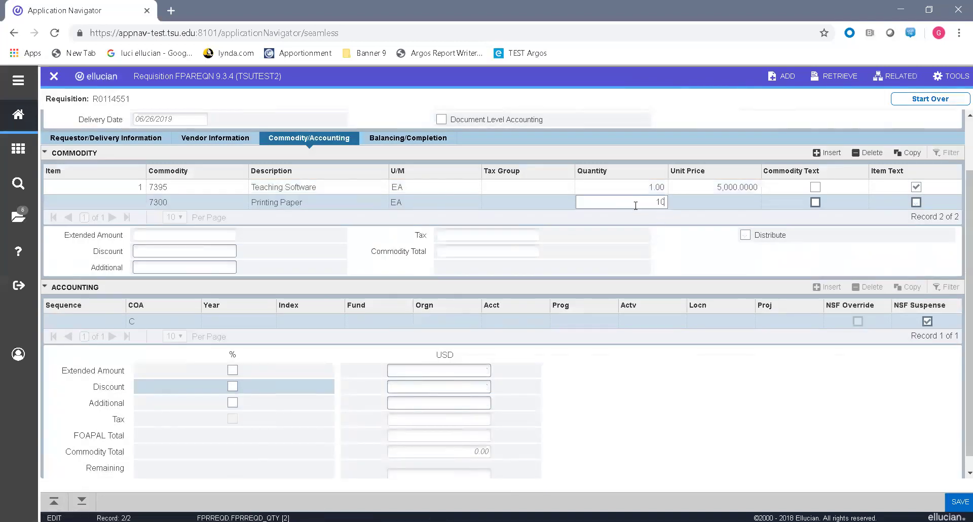
{"action": "key", "text": "Tab"}
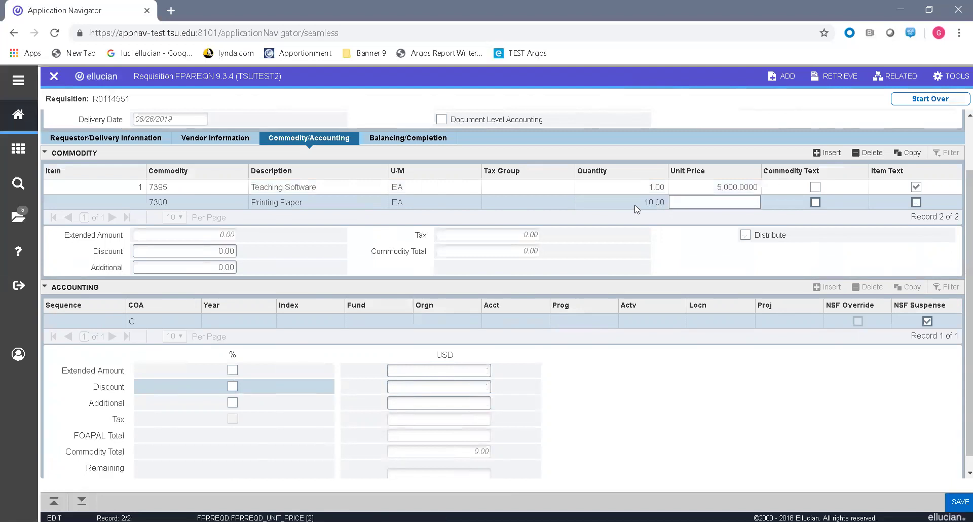
{"action": "type", "text": "39.99"}
{"action": "key", "text": "Tab"}
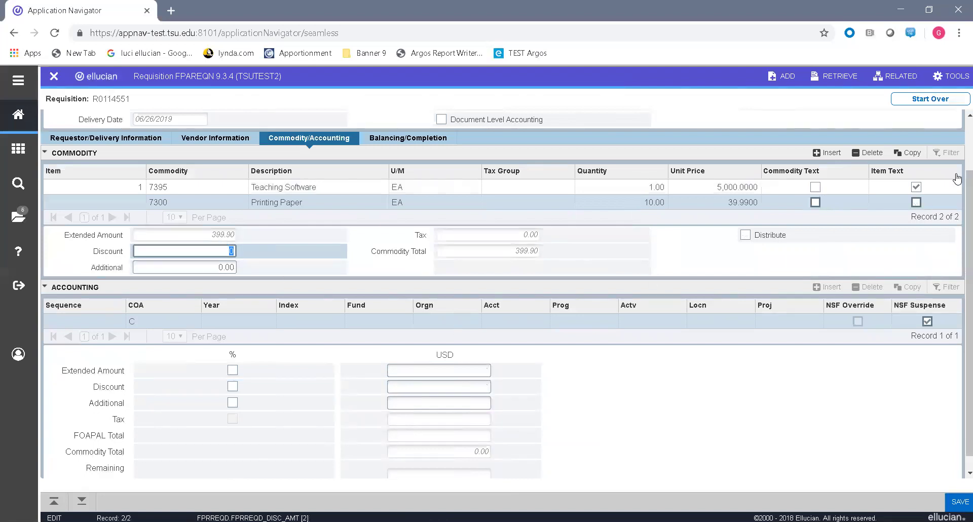
{"action": "key", "text": "Tab"}
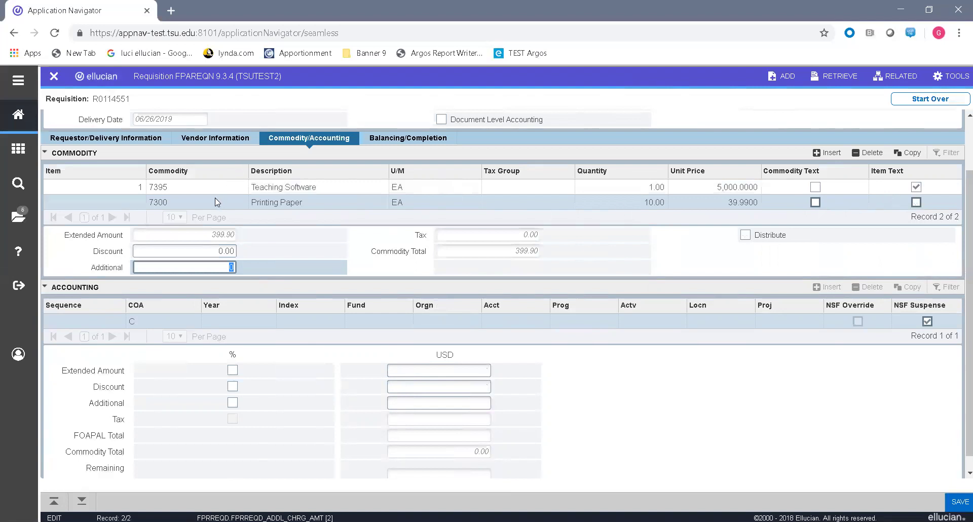
{"action": "left_click", "coordinate": [201, 201]}
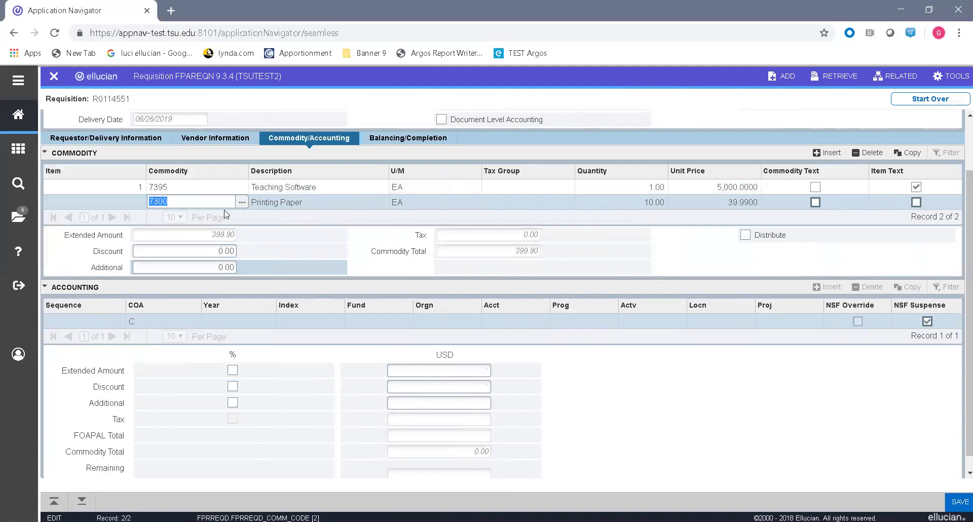
{"action": "left_click", "coordinate": [895, 77]}
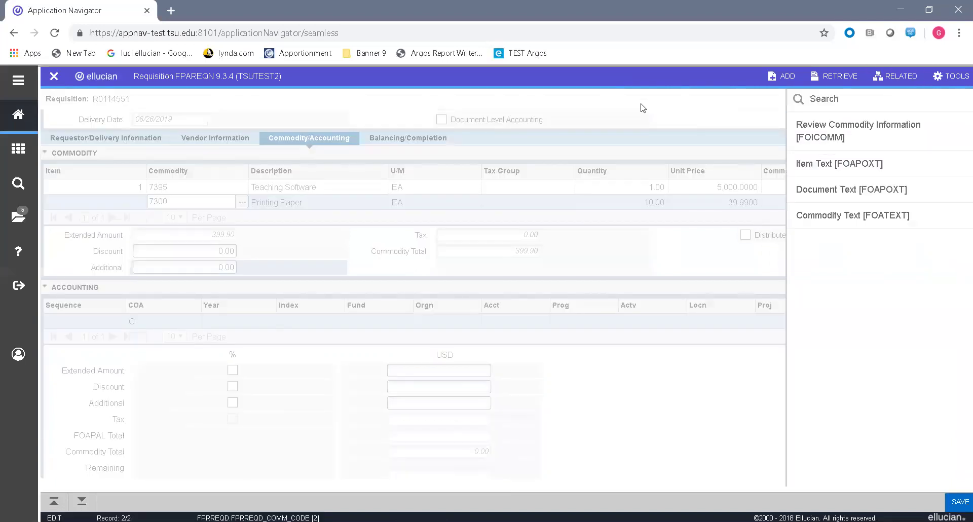
Step: Open the fund code lookup from the Printing Paper accounting line's fund field
{"action": "left_click", "coordinate": [895, 76]}
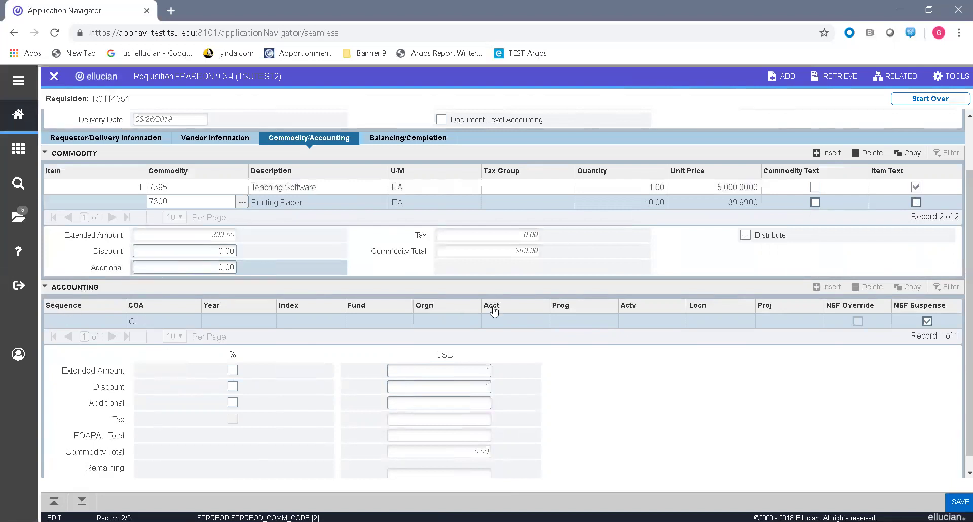
{"action": "left_click", "coordinate": [82, 502]}
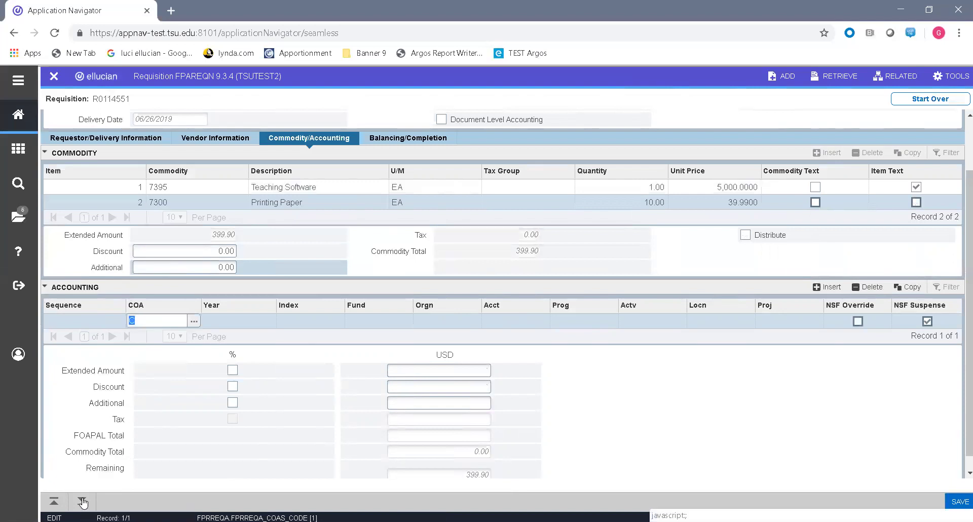
{"action": "left_click", "coordinate": [367, 322]}
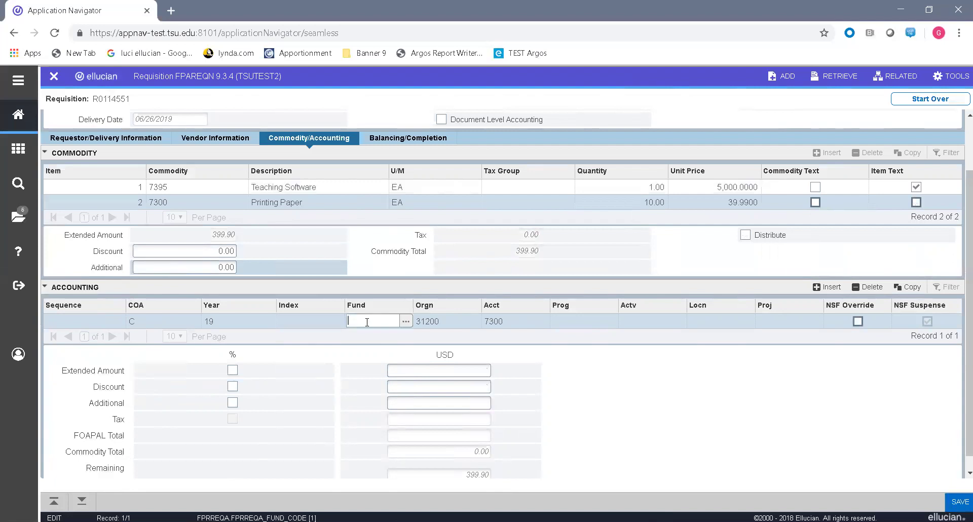
{"action": "left_click", "coordinate": [406, 322]}
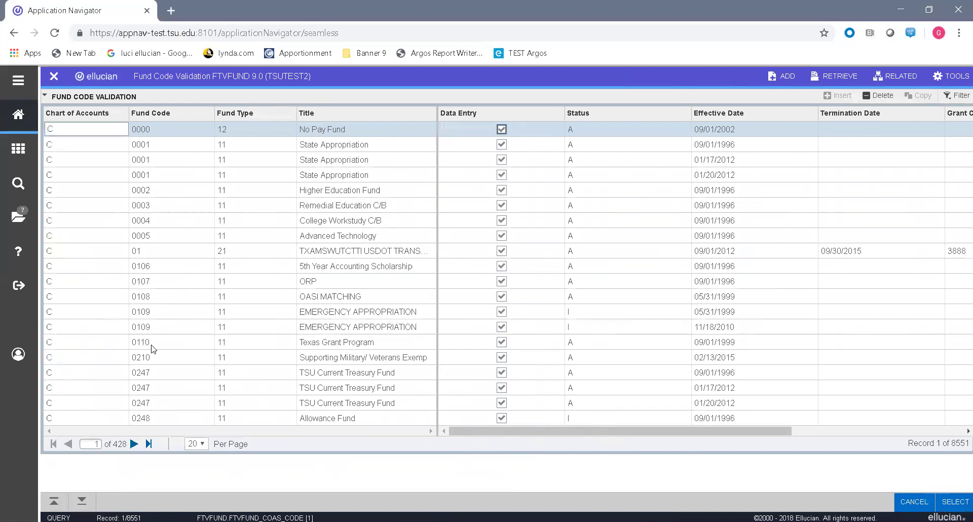
Step: Charge the Printing Paper accounting line to fund 0110, organization 31200, account 7300, program 20
{"action": "left_click", "coordinate": [100, 345]}
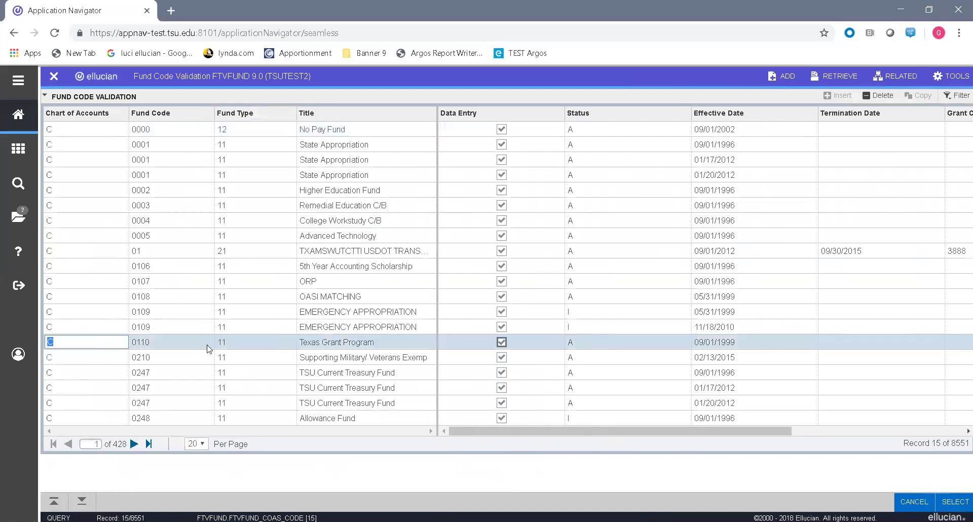
{"action": "left_click", "coordinate": [956, 503]}
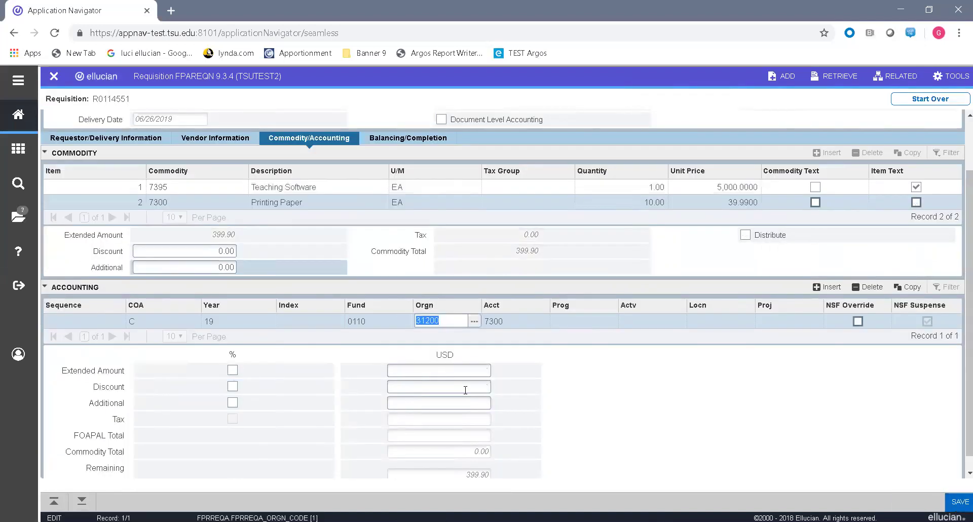
{"action": "key", "text": "Tab"}
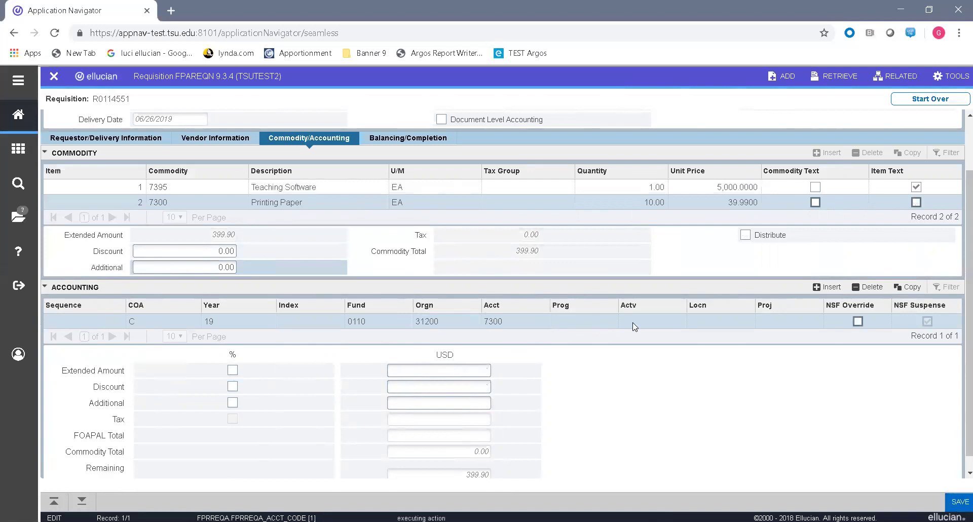
{"action": "key", "text": "Tab"}
{"action": "type", "text": "20"}
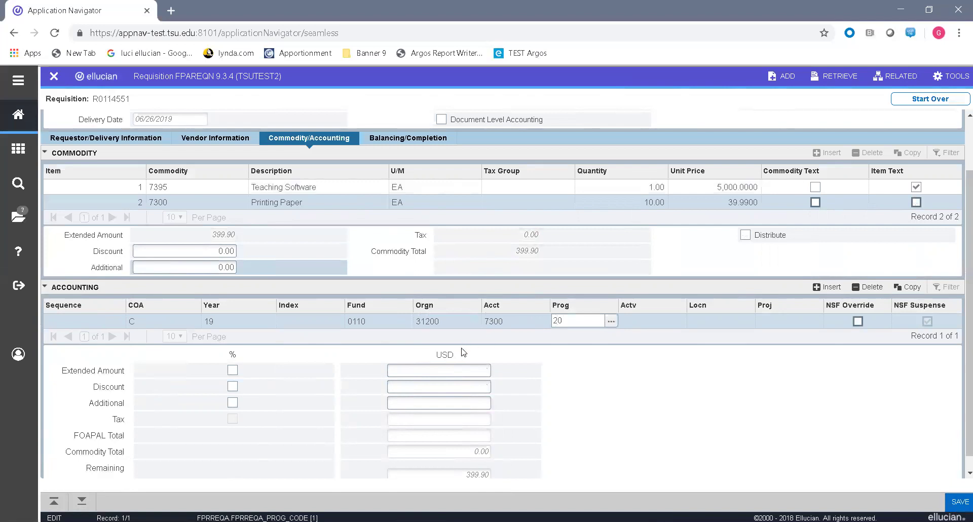
{"action": "key", "text": "Tab"}
{"action": "key", "text": "Tab"}
{"action": "key", "text": "Tab"}
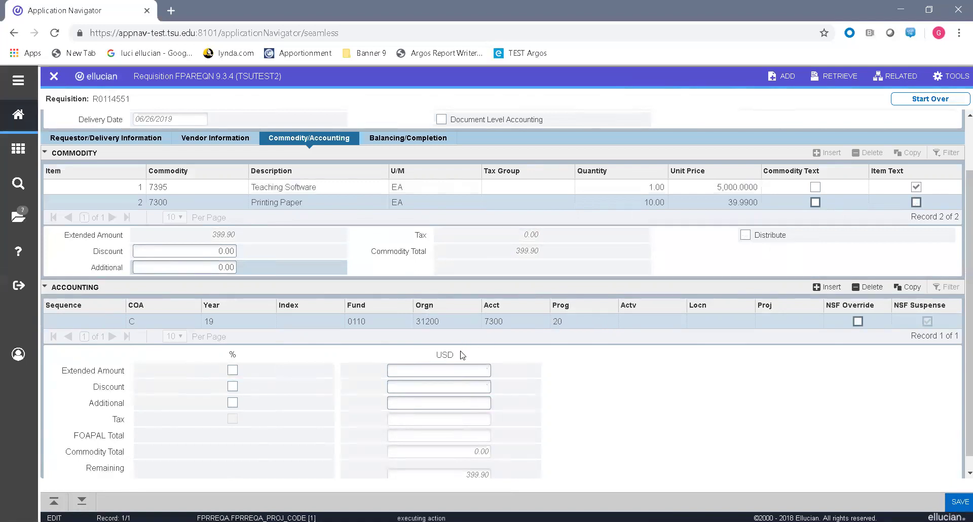
{"action": "key", "text": "Tab"}
{"action": "key", "text": "Tab"}
{"action": "key", "text": "Tab"}
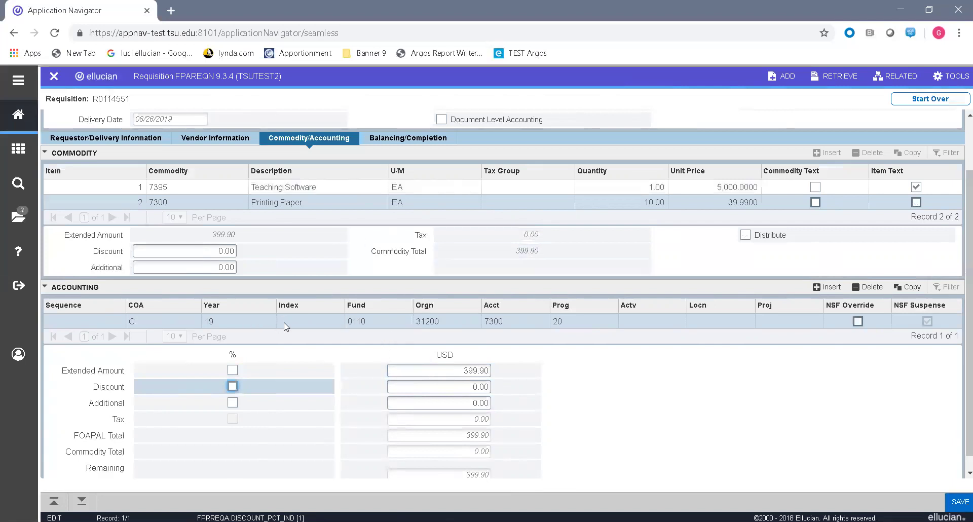
Step: Allocate 200.00 to the first Printing Paper accounting line and insert a second line
{"action": "left_click", "coordinate": [527, 370]}
{"action": "type", "text": "2000"}
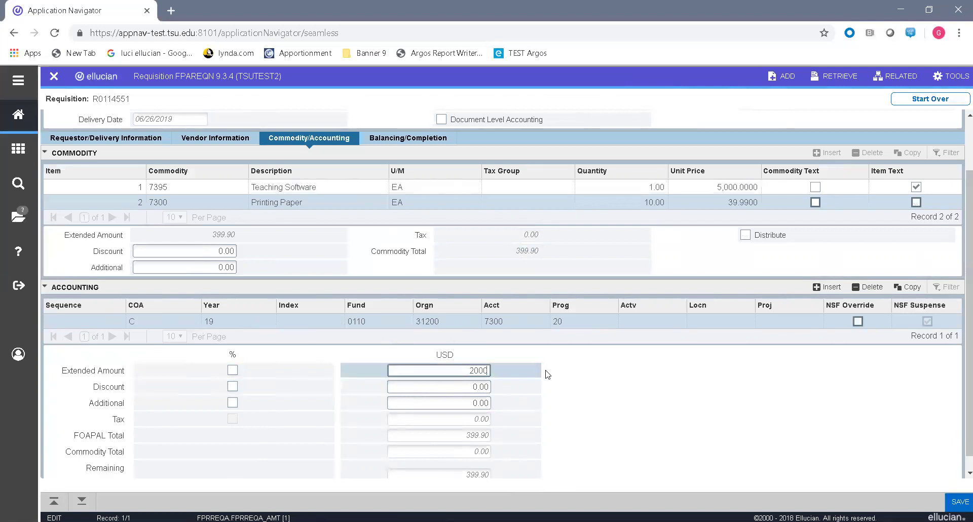
{"action": "key", "text": "BackSpace"}
{"action": "left_click", "coordinate": [428, 390]}
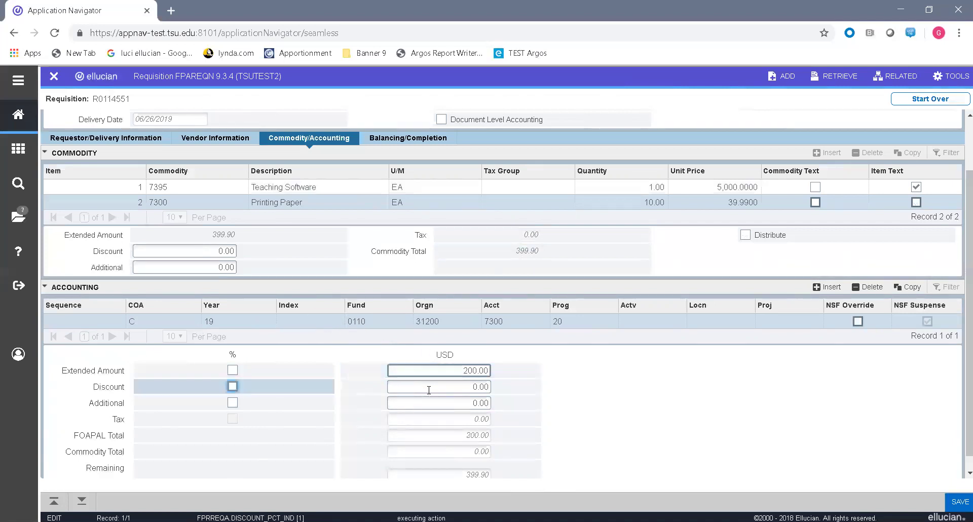
{"action": "key", "text": "Tab"}
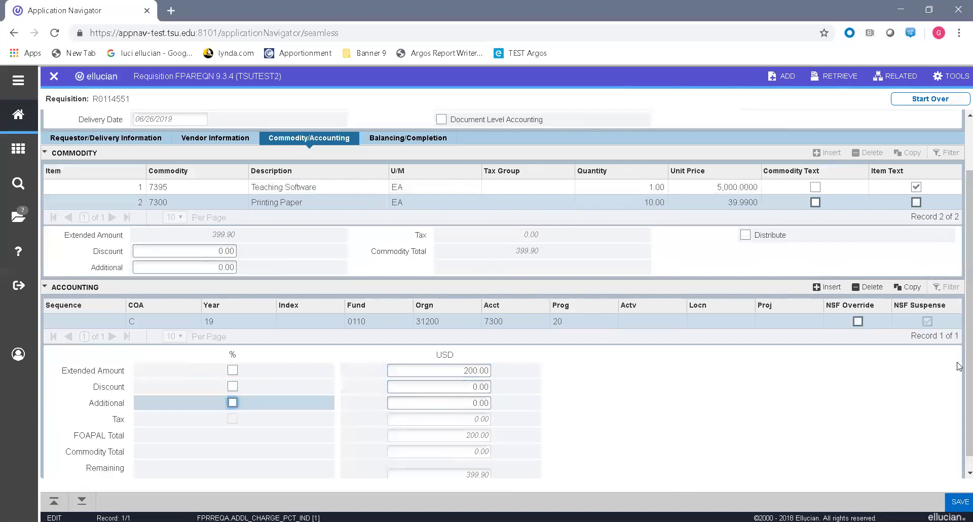
{"action": "scroll", "coordinate": [429, 467], "scroll_direction": "down", "scroll_amount": 1}
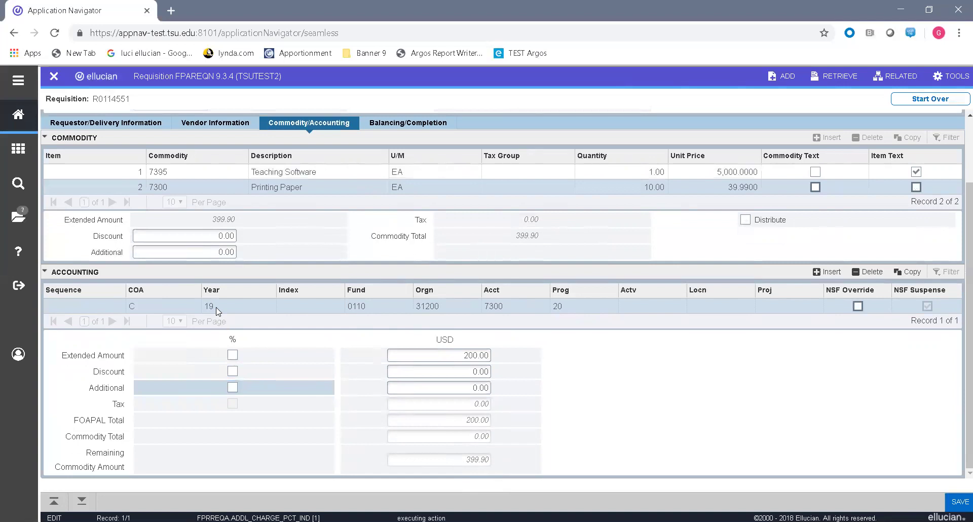
{"action": "left_click", "coordinate": [195, 307]}
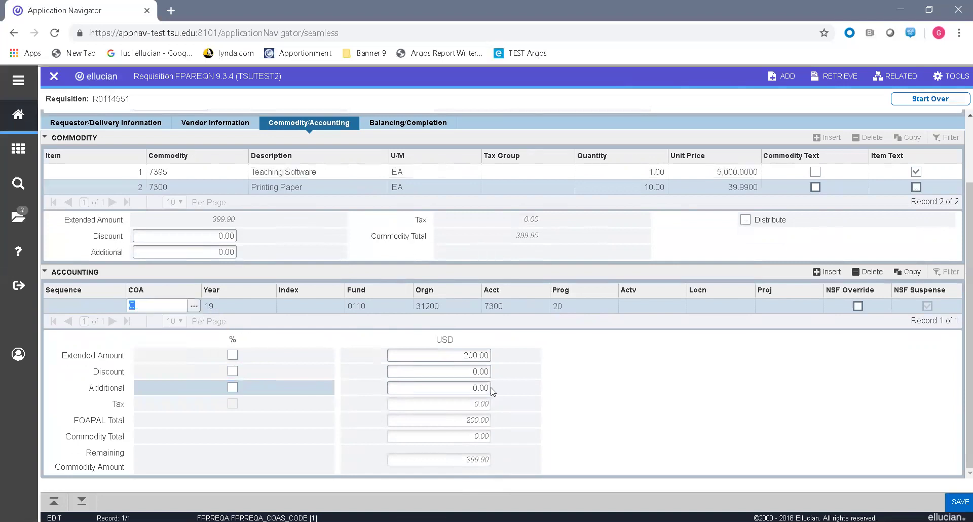
{"action": "left_click", "coordinate": [434, 416]}
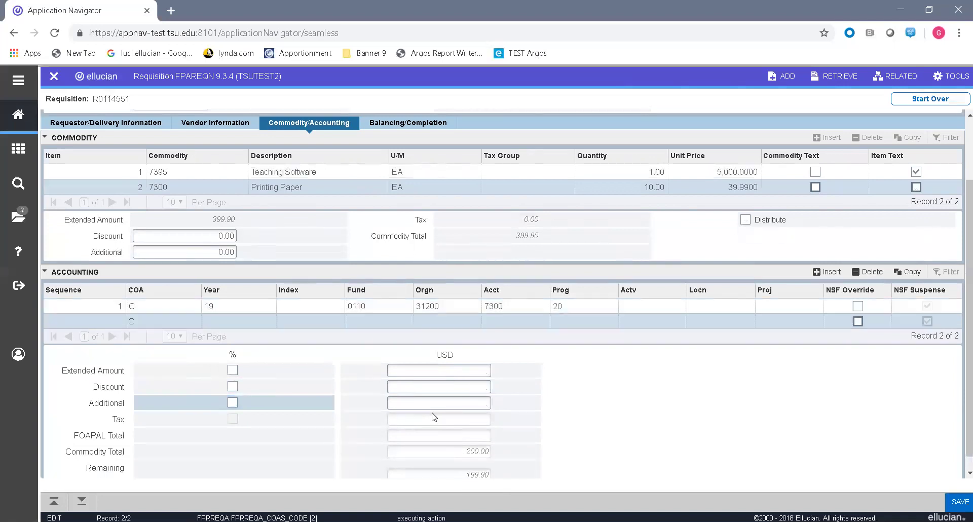
{"action": "key", "text": "Tab"}
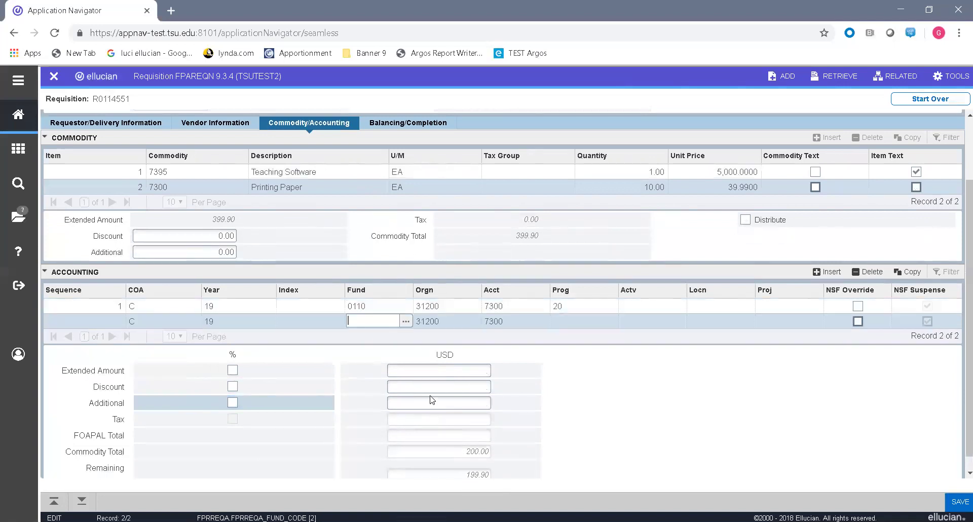
Step: Give the second accounting line fund 0347 (Texas Excellence Fund), orgn 22200, account 7300, program 38028
{"action": "left_click", "coordinate": [408, 323]}
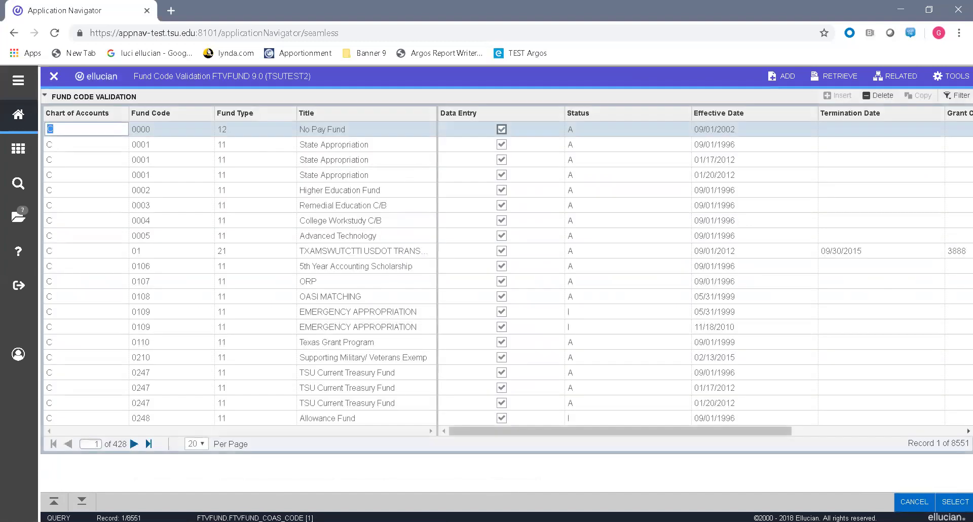
{"action": "left_click", "coordinate": [134, 444]}
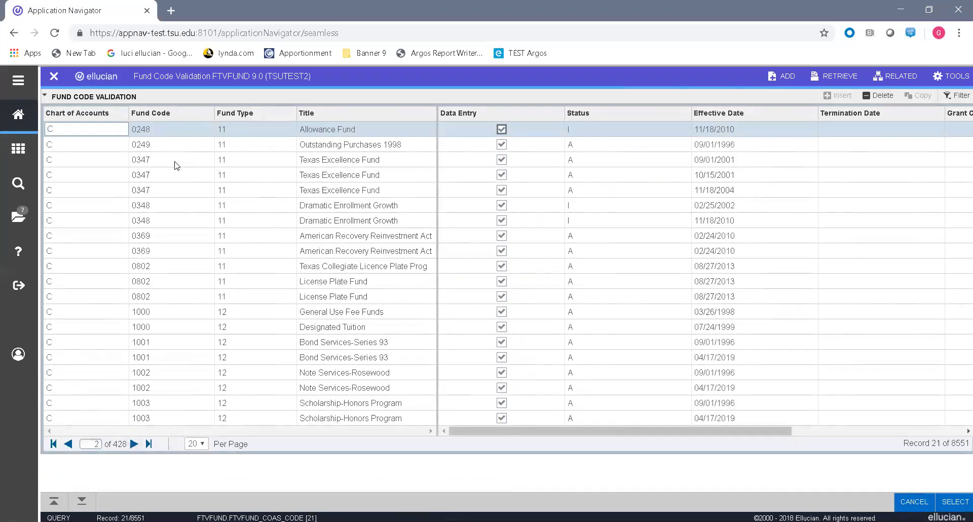
{"action": "left_click", "coordinate": [71, 161]}
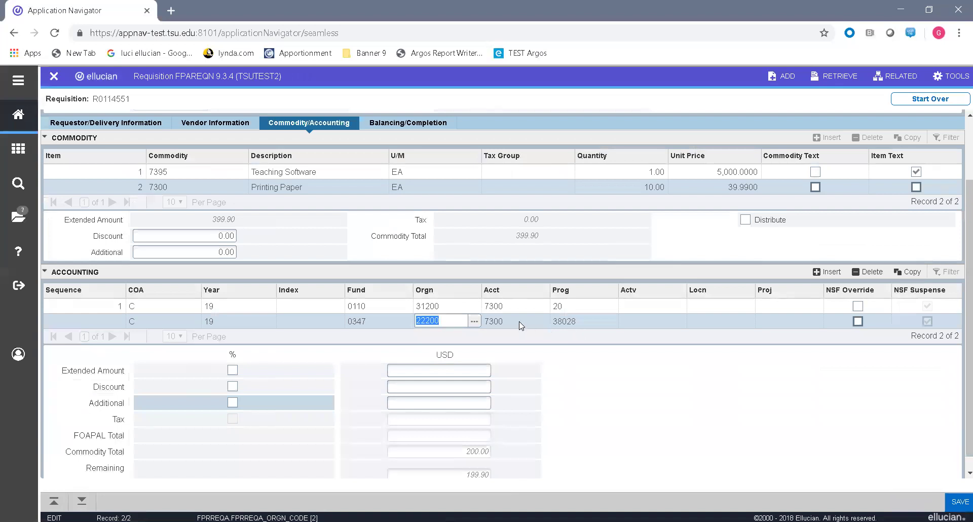
{"action": "left_click", "coordinate": [523, 320]}
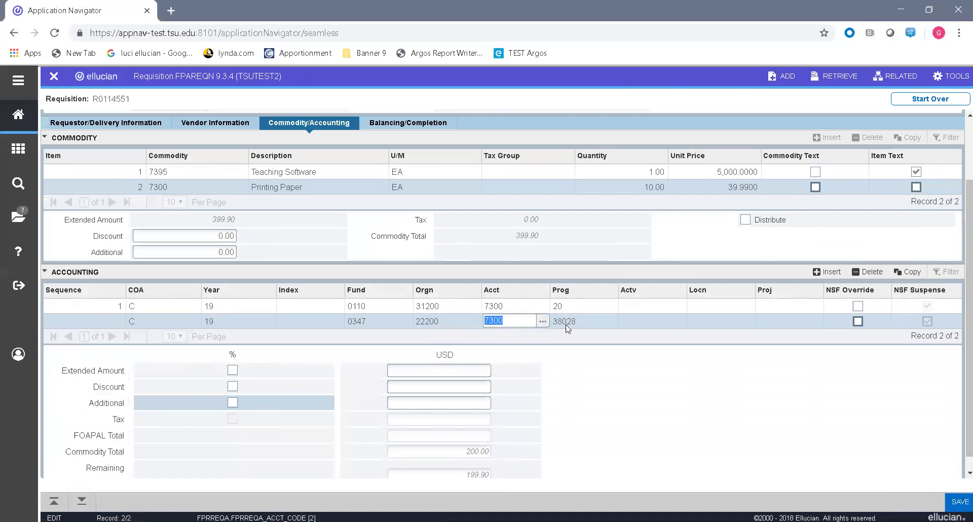
{"action": "left_click", "coordinate": [581, 319]}
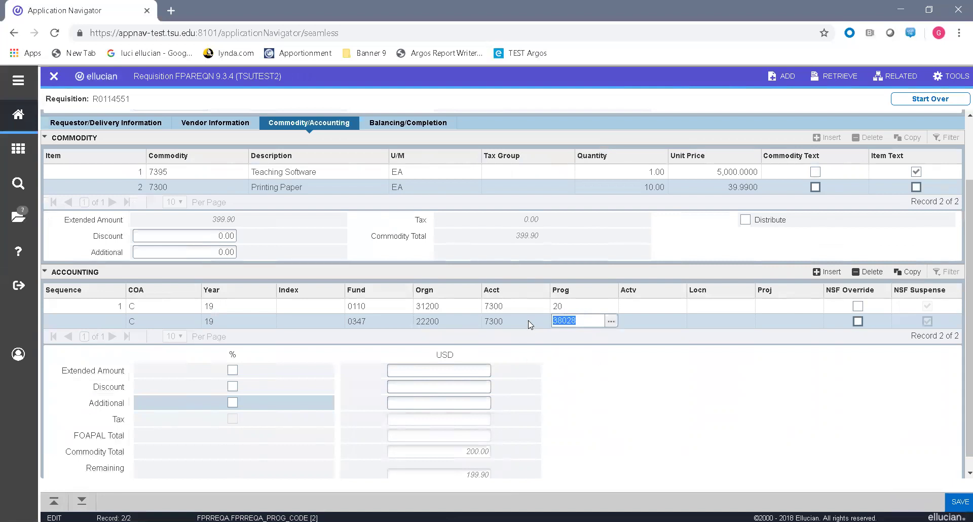
{"action": "key", "text": "Tab"}
{"action": "key", "text": "Tab"}
{"action": "key", "text": "Tab"}
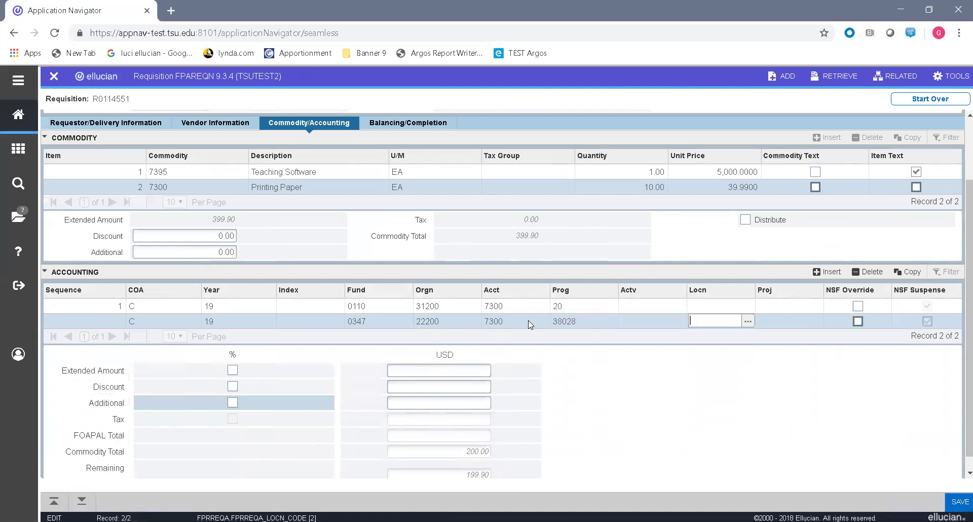
Step: Accept the remaining 199.90 as the second accounting line's amount and tab past the discount and additional fields
{"action": "left_click", "coordinate": [463, 369]}
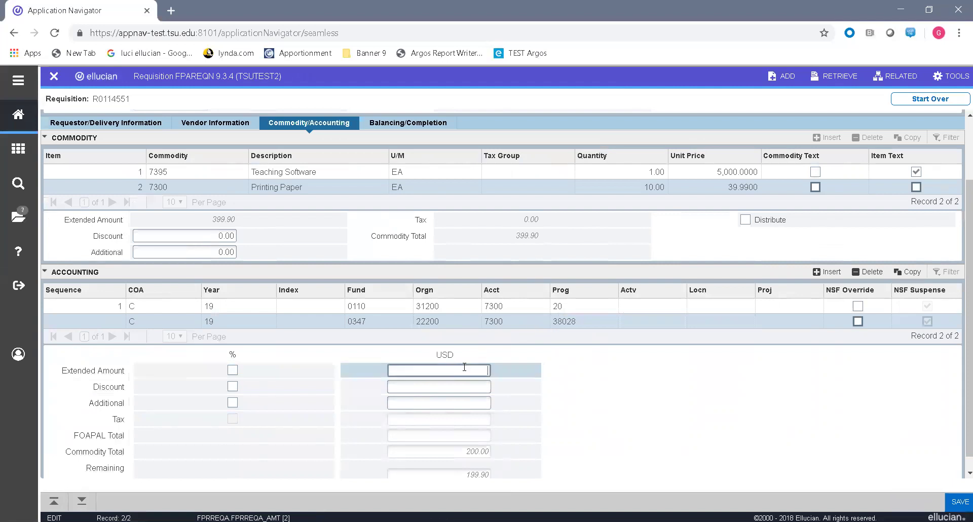
{"action": "key", "text": "Tab"}
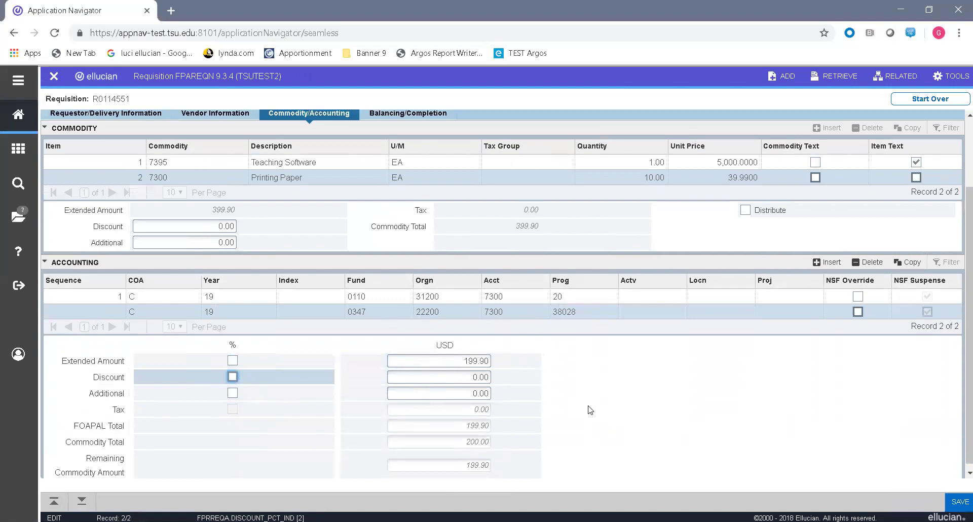
{"action": "scroll", "coordinate": [591, 409], "scroll_direction": "down", "scroll_amount": 1}
{"action": "key", "text": "Tab"}
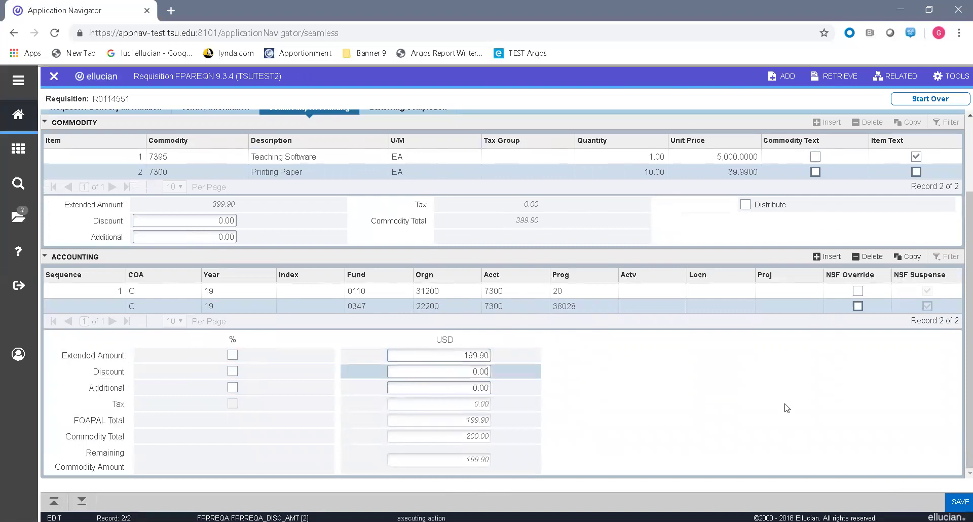
{"action": "key", "text": "Tab"}
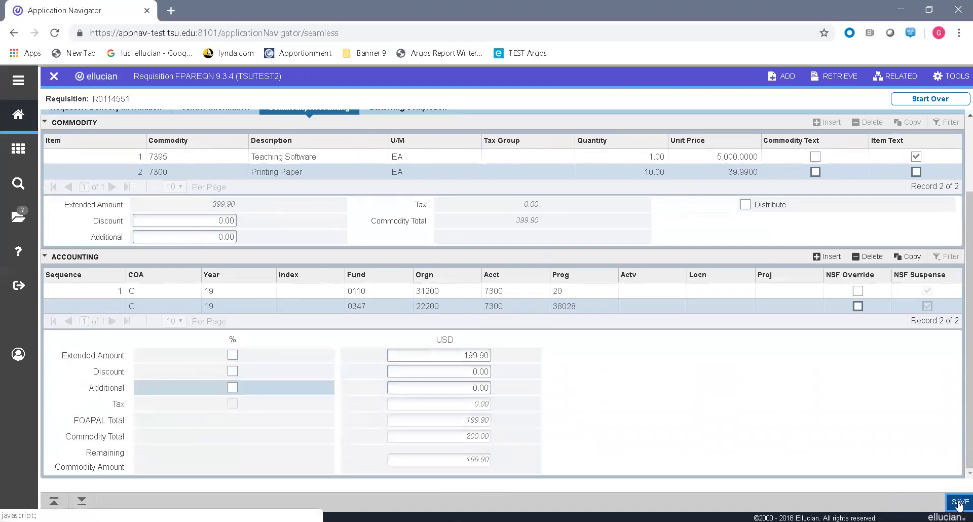
Step: Save the Printing Paper accounting split and dismiss the insufficient budget warnings
{"action": "left_click", "coordinate": [958, 503]}
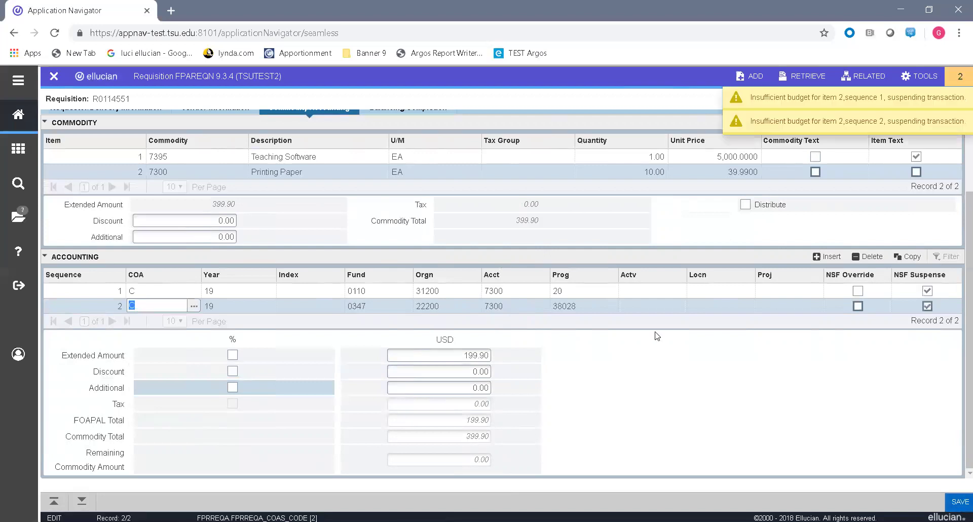
{"action": "left_click", "coordinate": [960, 77]}
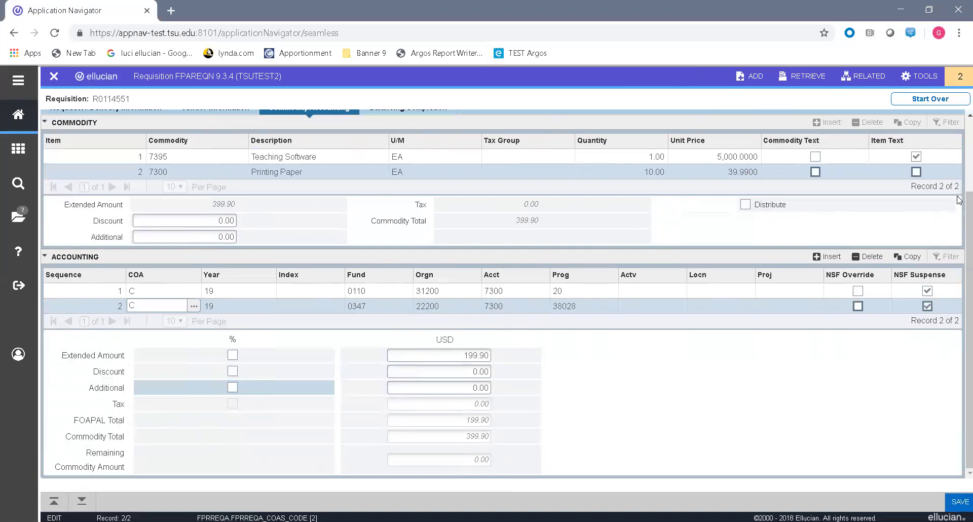
{"action": "scroll", "coordinate": [959, 218], "scroll_direction": "up", "scroll_amount": 2}
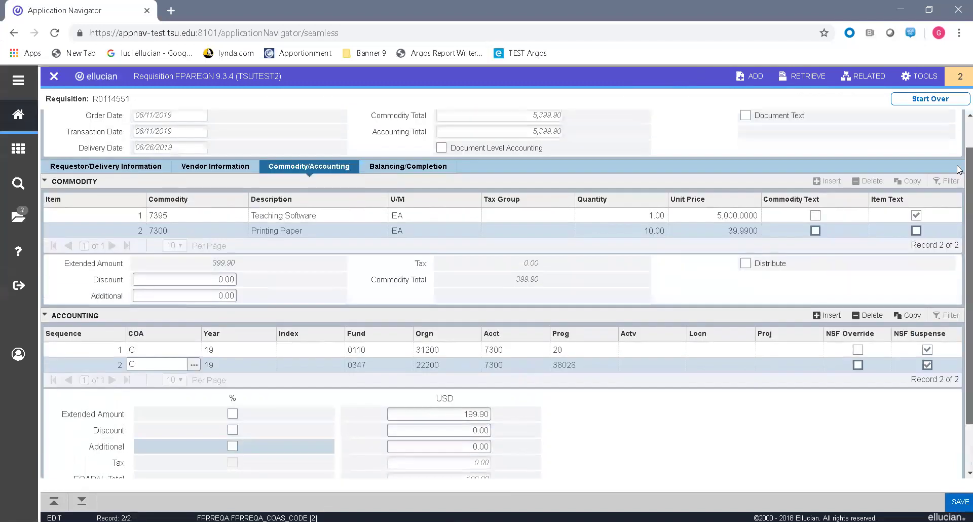
{"action": "scroll", "coordinate": [959, 201], "scroll_direction": "down", "scroll_amount": 1}
{"action": "scroll", "coordinate": [960, 187], "scroll_direction": "up", "scroll_amount": 1}
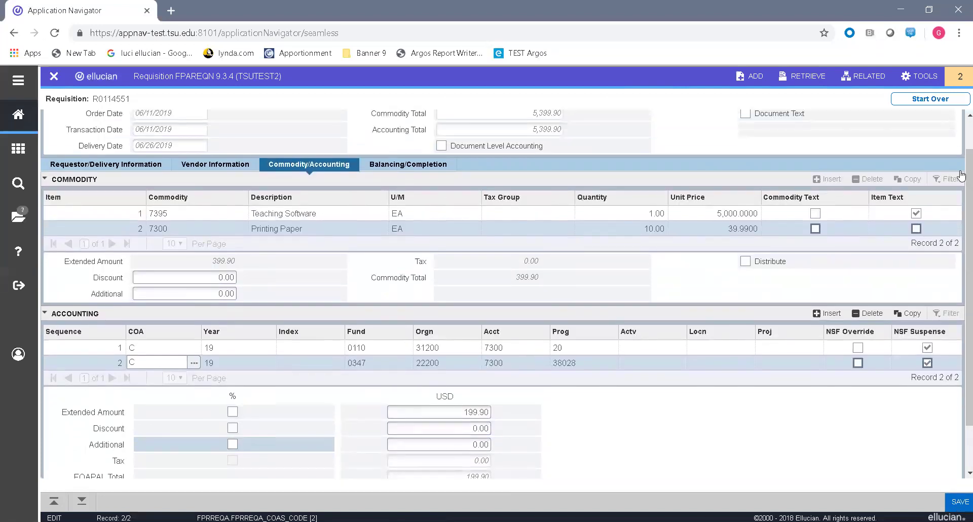
Step: Check the balancing view, then review Teaching Software's two accounting lines, including the 2,000.00 share
{"action": "left_click", "coordinate": [408, 165]}
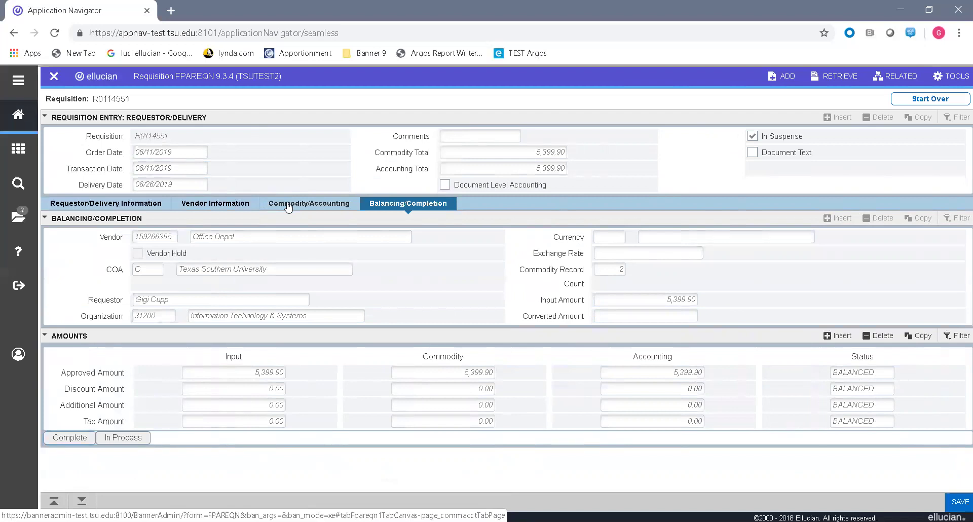
{"action": "left_click", "coordinate": [311, 203]}
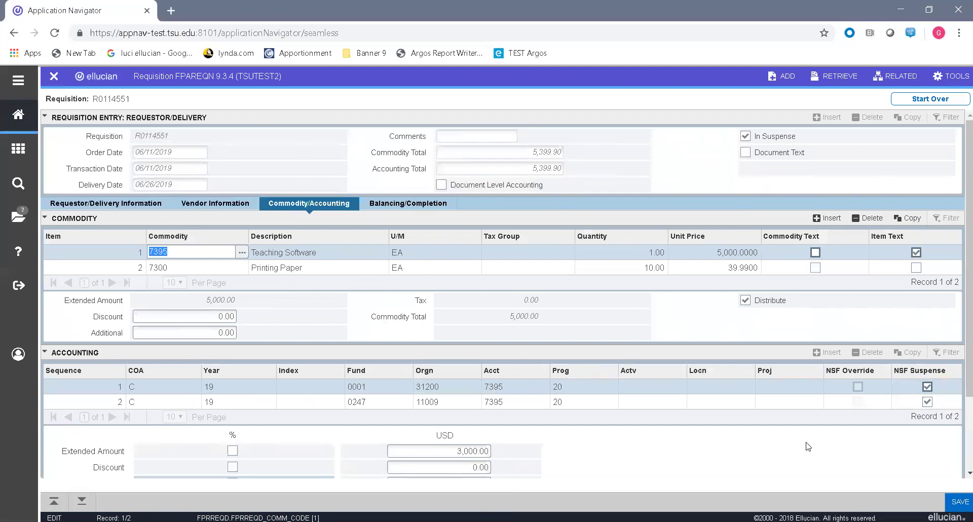
{"action": "scroll", "coordinate": [403, 309], "scroll_direction": "down", "scroll_amount": 1}
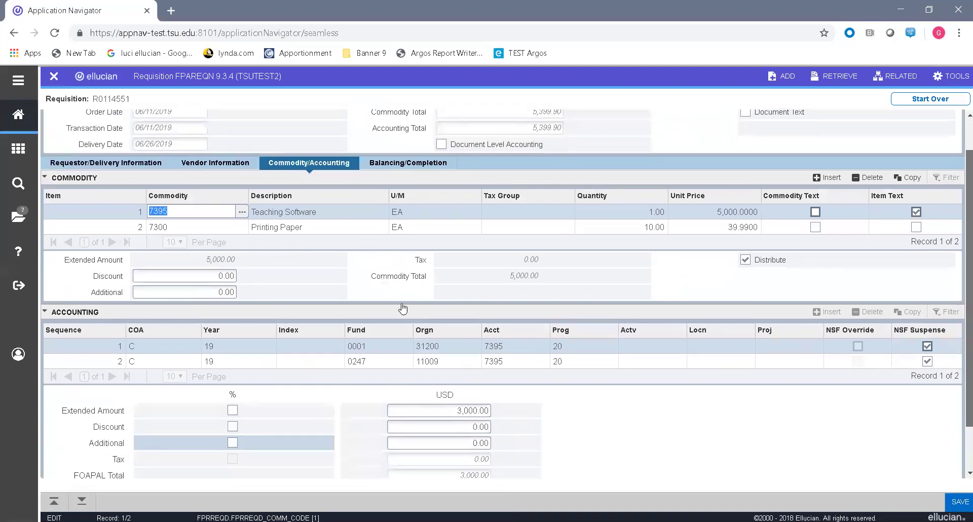
{"action": "left_click", "coordinate": [171, 340]}
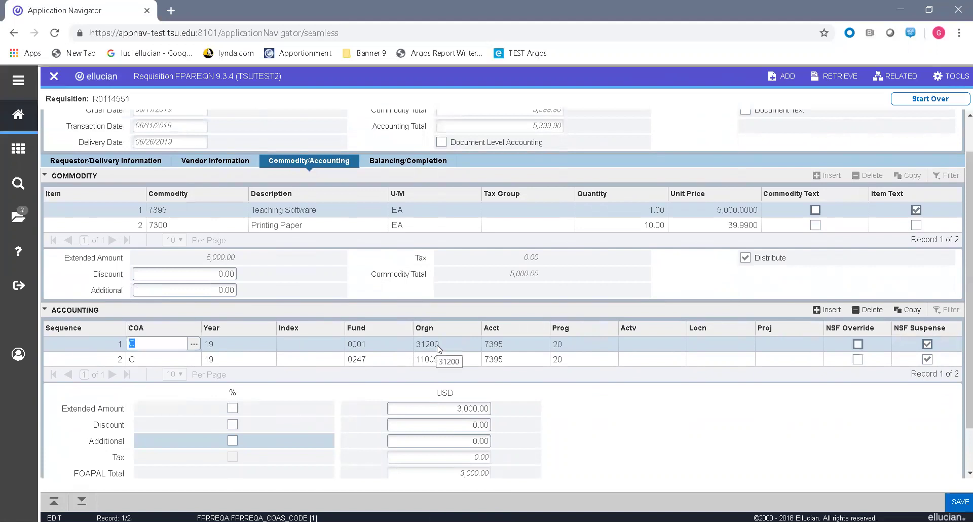
{"action": "left_click", "coordinate": [161, 360]}
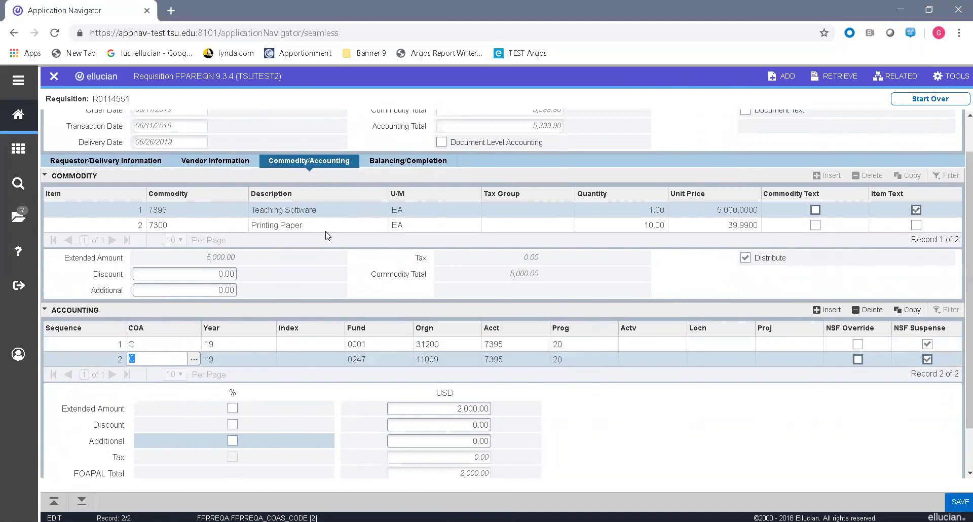
Step: View and close Printing Paper's original description, then show Balancing/Completion with all amounts 5,399.90 BALANCED
{"action": "left_click", "coordinate": [184, 226]}
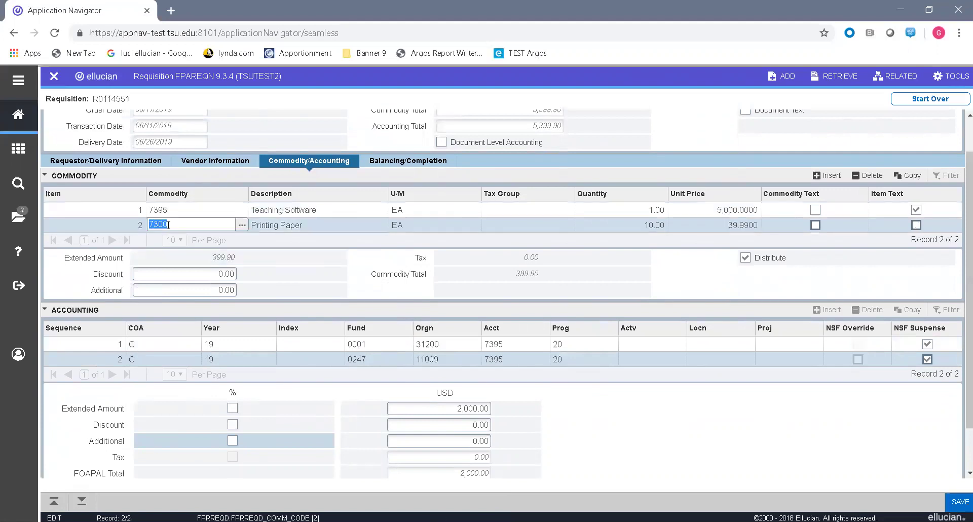
{"action": "left_click", "coordinate": [398, 141]}
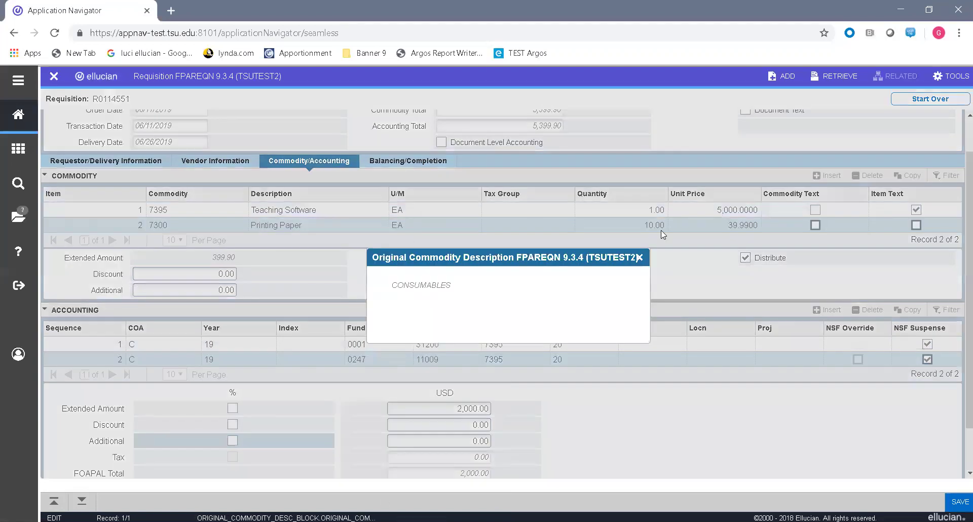
{"action": "left_click", "coordinate": [640, 257]}
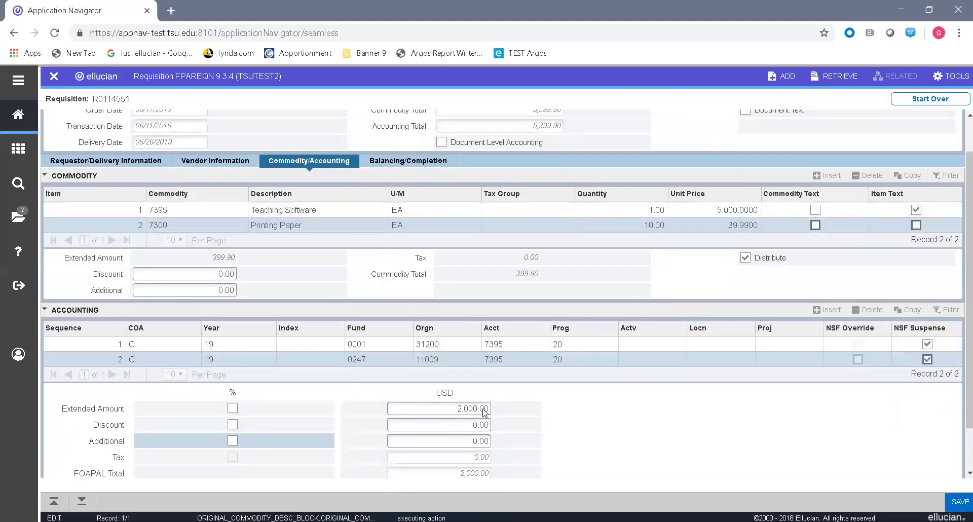
{"action": "left_click", "coordinate": [407, 164]}
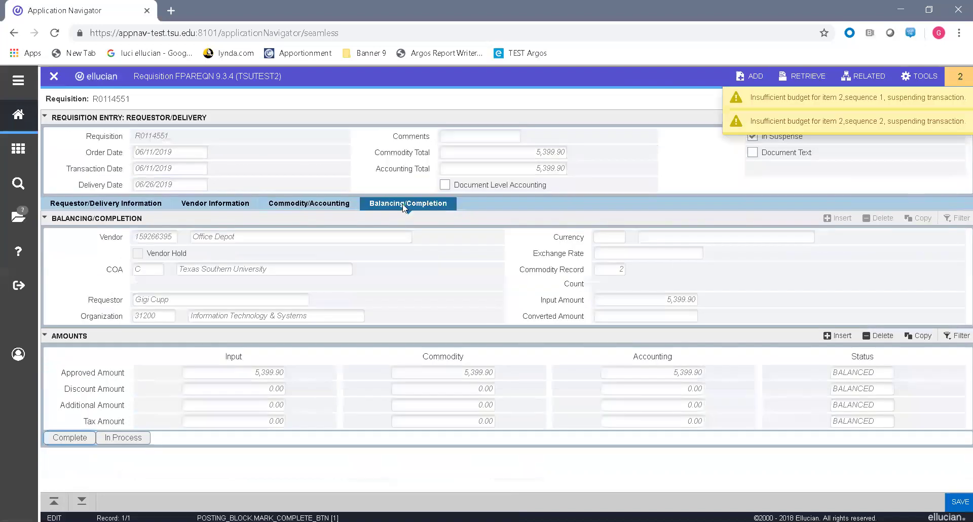
Step: Dismiss the budget warnings and select the Printing Paper line on Commodity/Accounting
{"action": "left_click", "coordinate": [301, 207]}
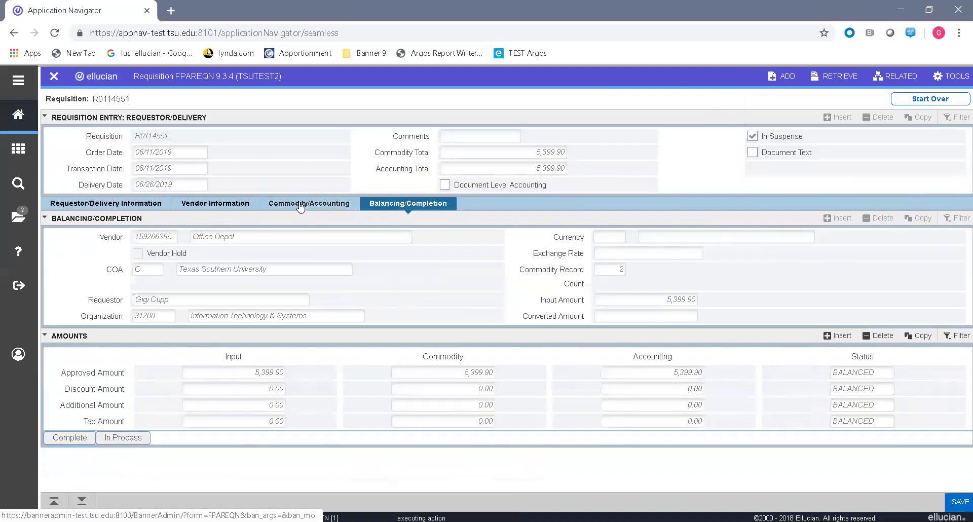
{"action": "left_click", "coordinate": [301, 205]}
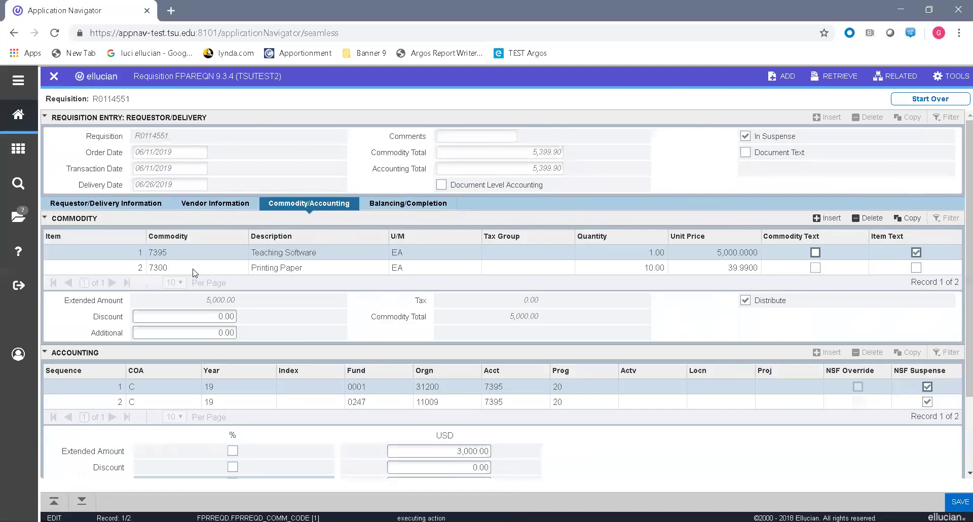
{"action": "left_click", "coordinate": [167, 266]}
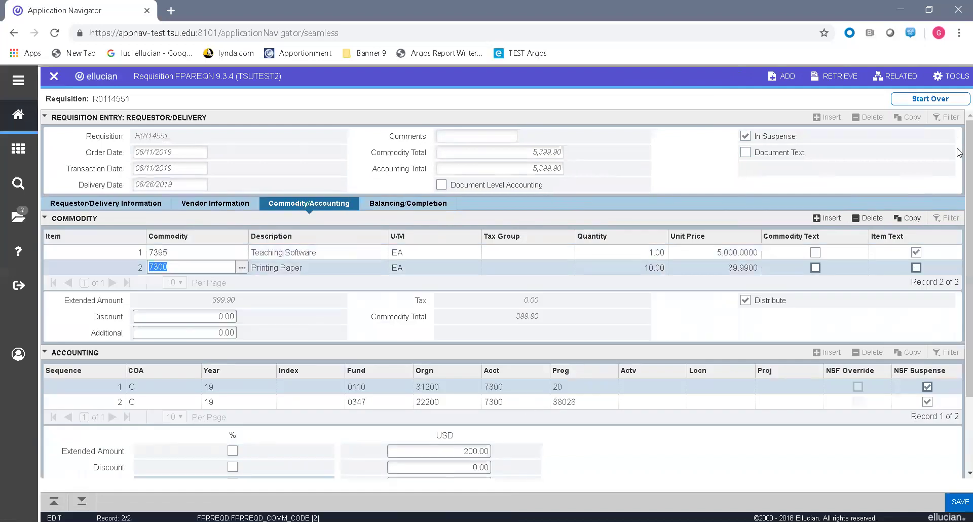
{"action": "scroll", "coordinate": [960, 146], "scroll_direction": "down", "scroll_amount": 1}
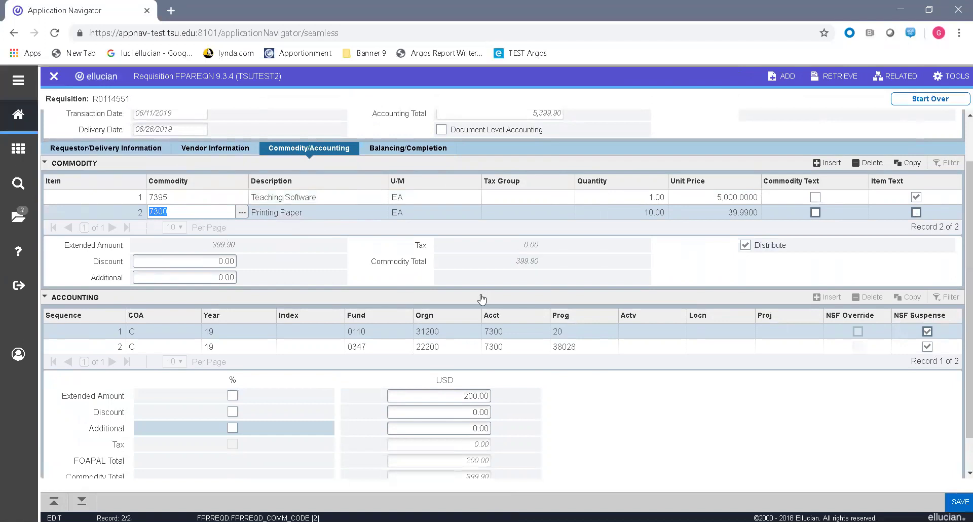
Step: Change Printing Paper's unit of measure from EA to BOX with quantity 10, check its accounting lines, and save
{"action": "left_click", "coordinate": [407, 211]}
{"action": "type", "text": "VO"}
{"action": "key", "text": "Tab"}
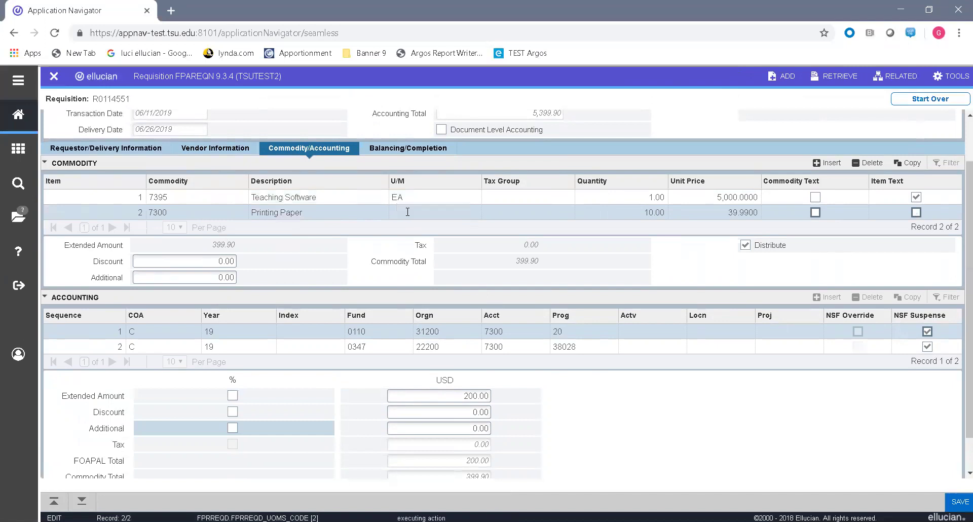
{"action": "type", "text": "X"}
{"action": "key", "text": "Tab"}
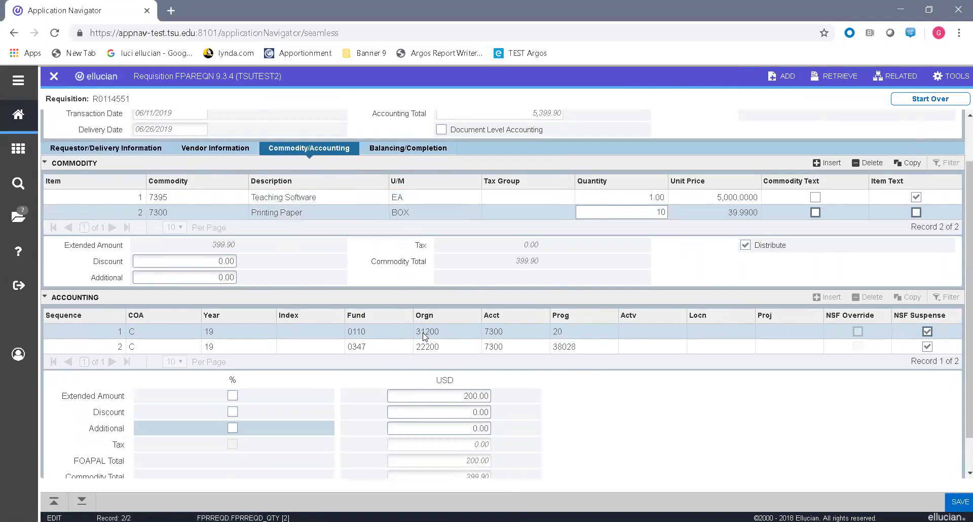
{"action": "type", "text": "10"}
{"action": "key", "text": "Tab"}
{"action": "left_click", "coordinate": [446, 331]}
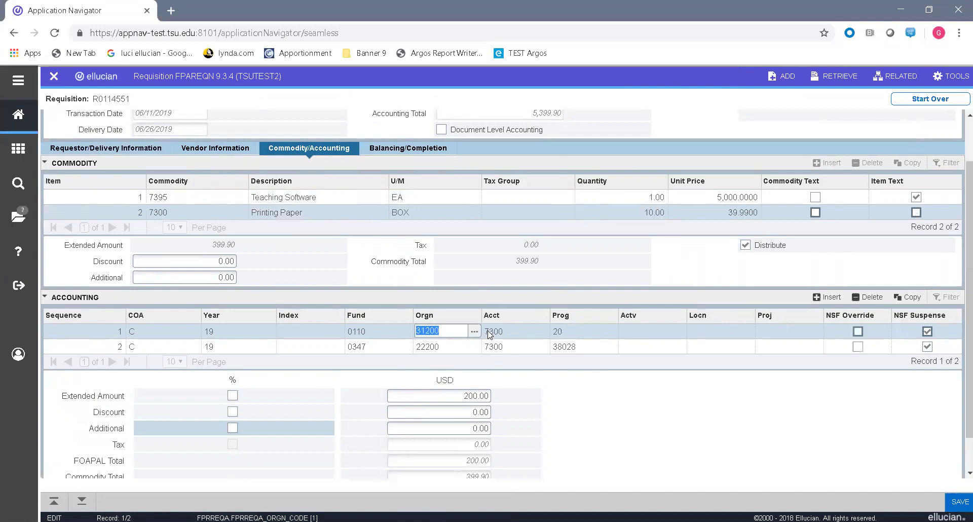
{"action": "left_click", "coordinate": [439, 348]}
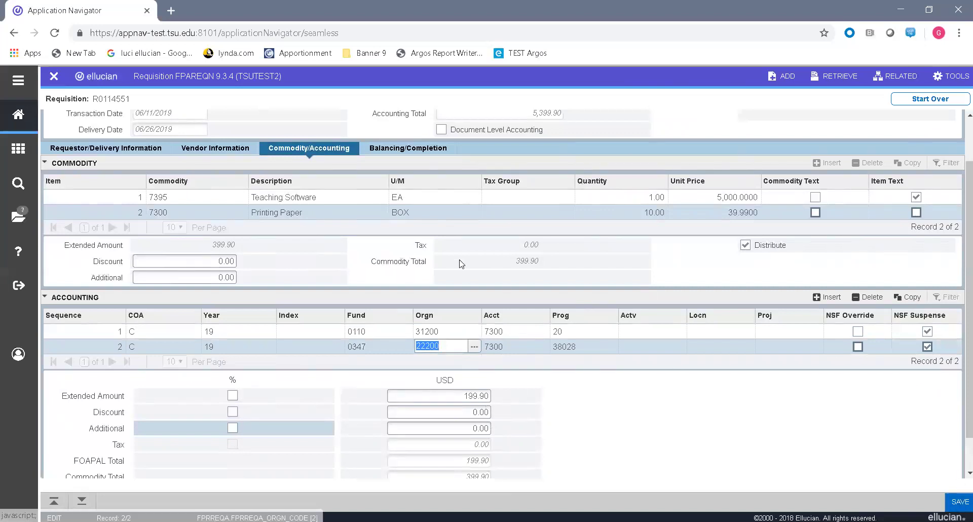
{"action": "left_click", "coordinate": [960, 502]}
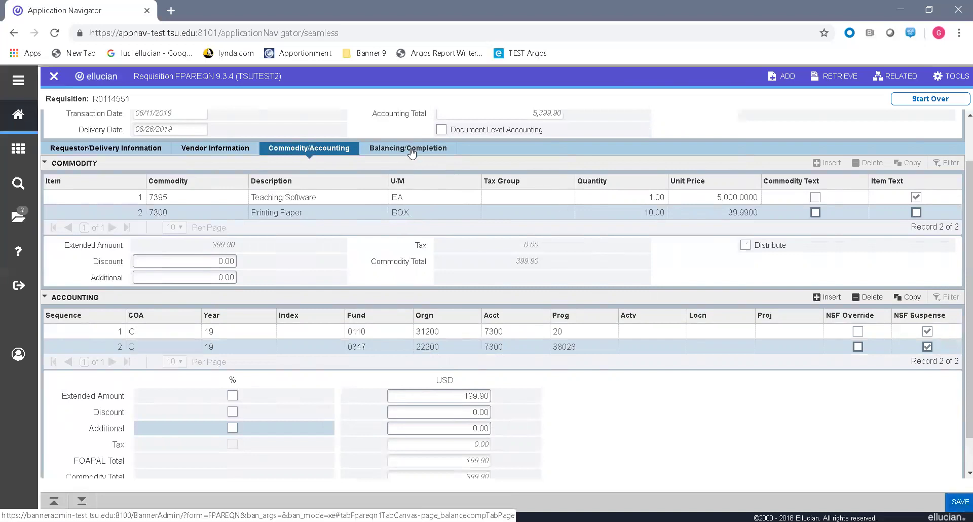
Step: Complete the requisition from Balancing/Completion and forward it for approval
{"action": "left_click", "coordinate": [411, 151]}
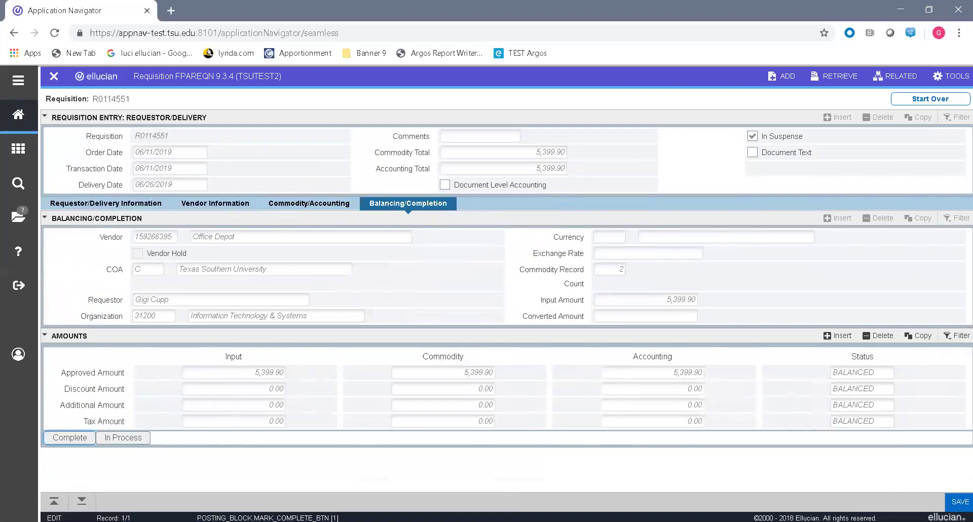
{"action": "left_click", "coordinate": [55, 443]}
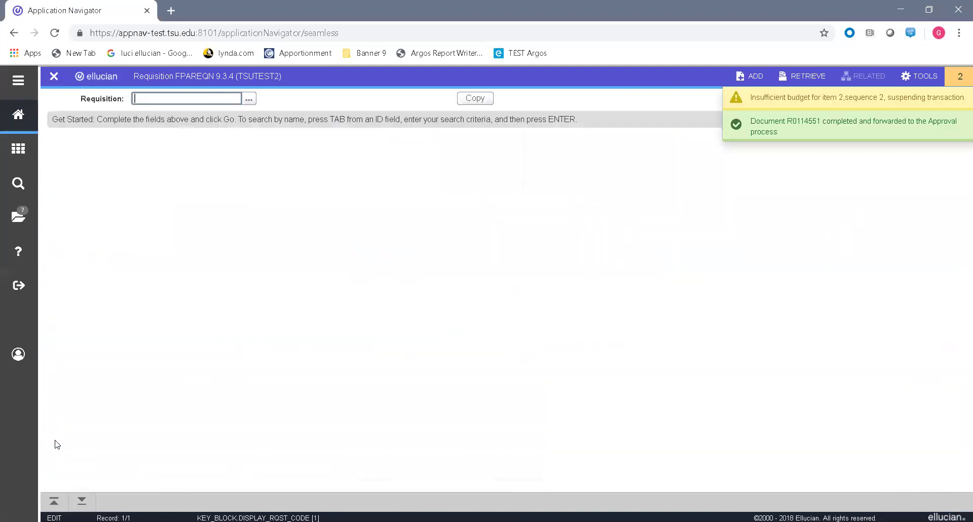